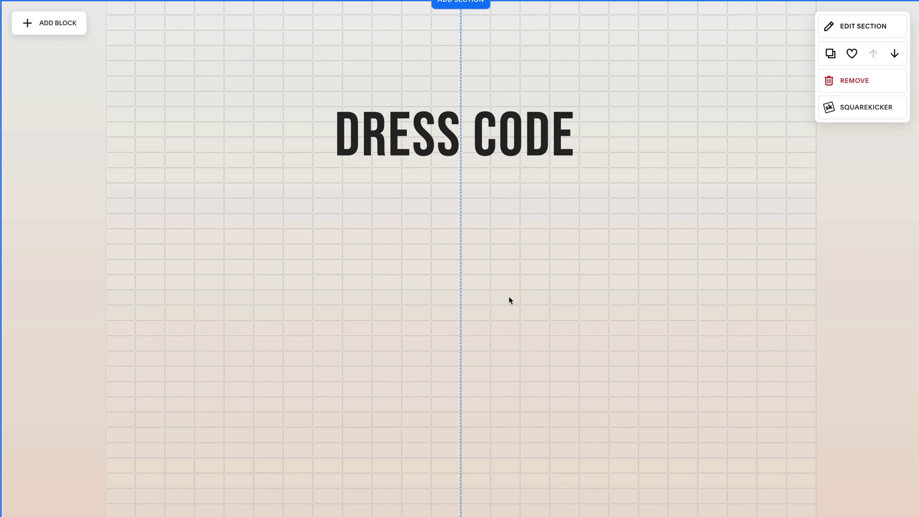
# Step: Scroll through the staggered fashion photo collage and back up to the DRESS CODE heading
pyautogui.scroll(-8, 513, 255)
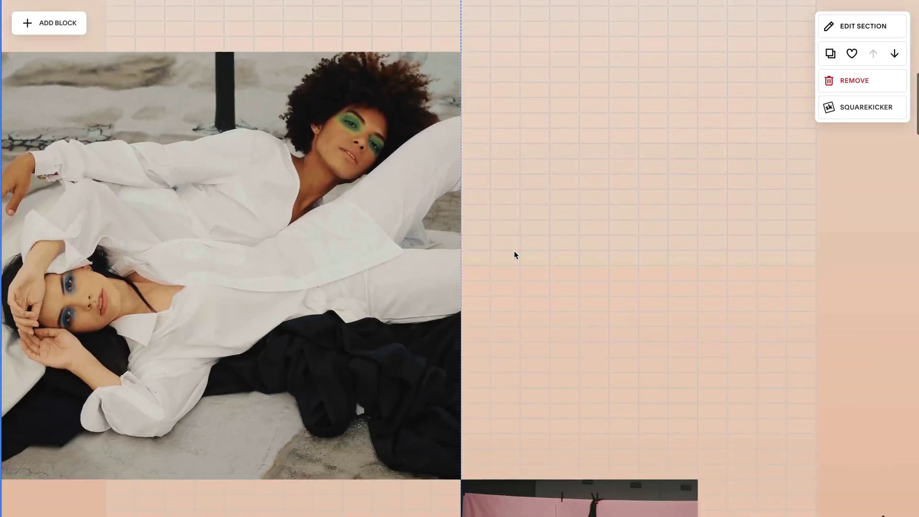
pyautogui.scroll(-10, 717, 347)
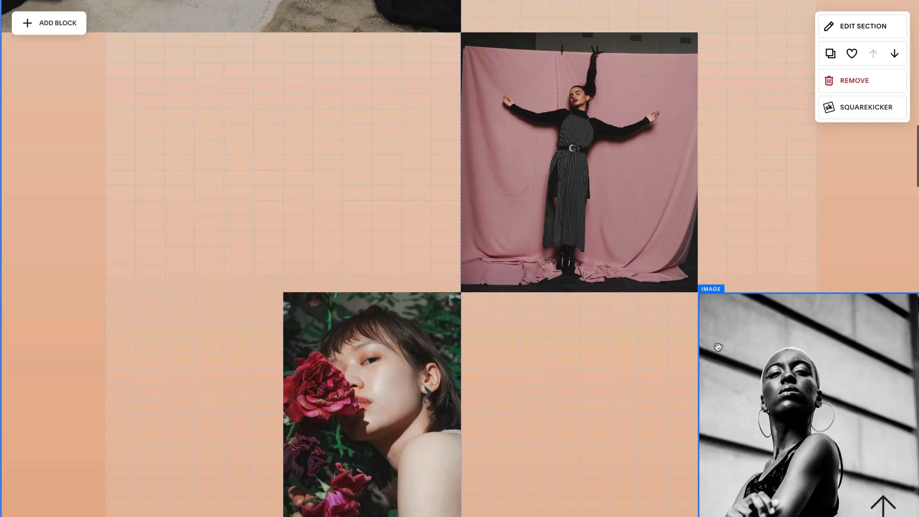
pyautogui.scroll(-8, 717, 346)
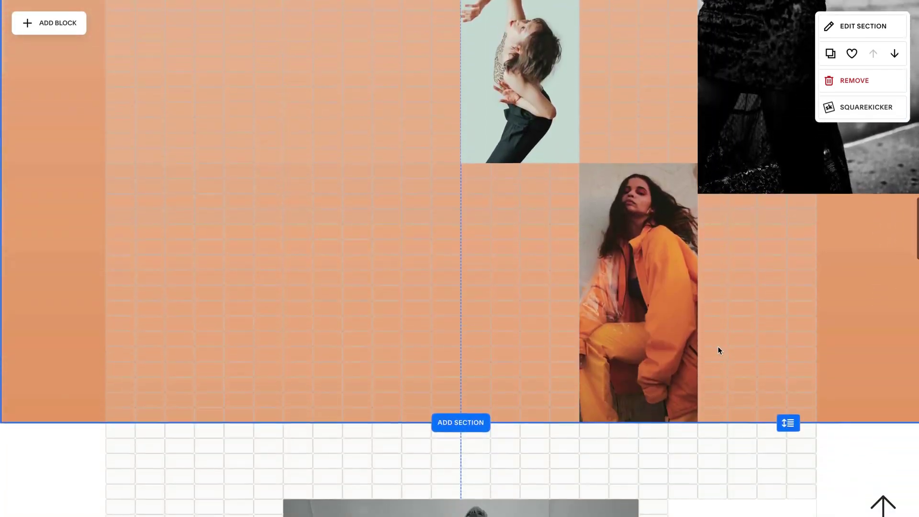
pyautogui.scroll(2, 718, 346)
pyautogui.scroll(20, 717, 346)
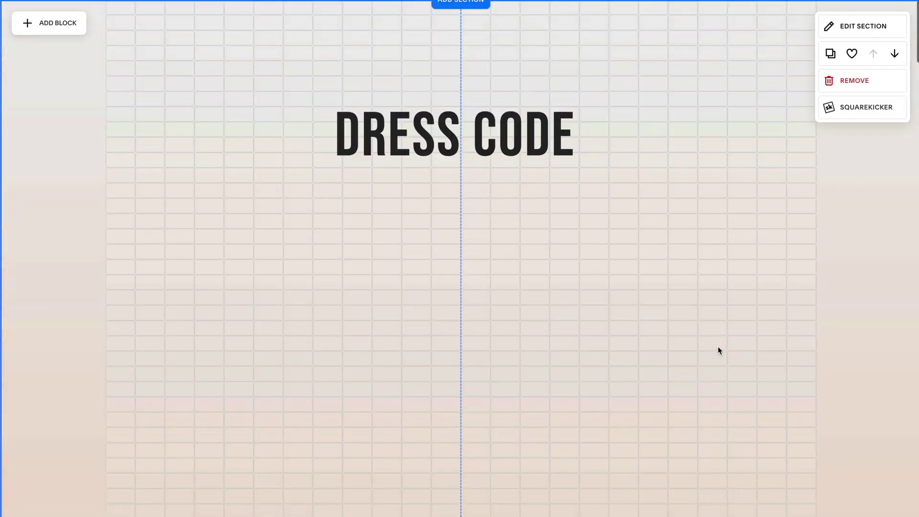
# Step: Give the DRESS CODE heading a Sticky Block with Mode Top in SquareKicker's Advanced options
pyautogui.click(501, 147)
pyautogui.click(213, 69)
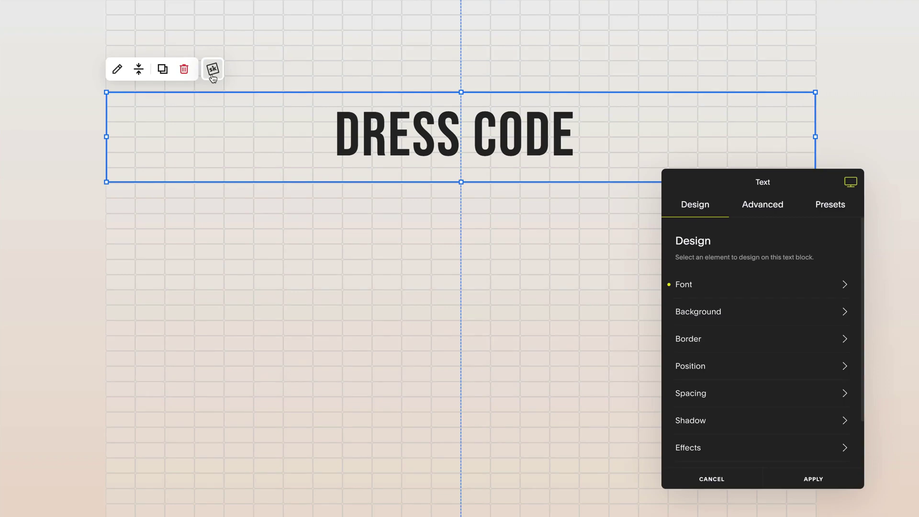
pyautogui.click(776, 210)
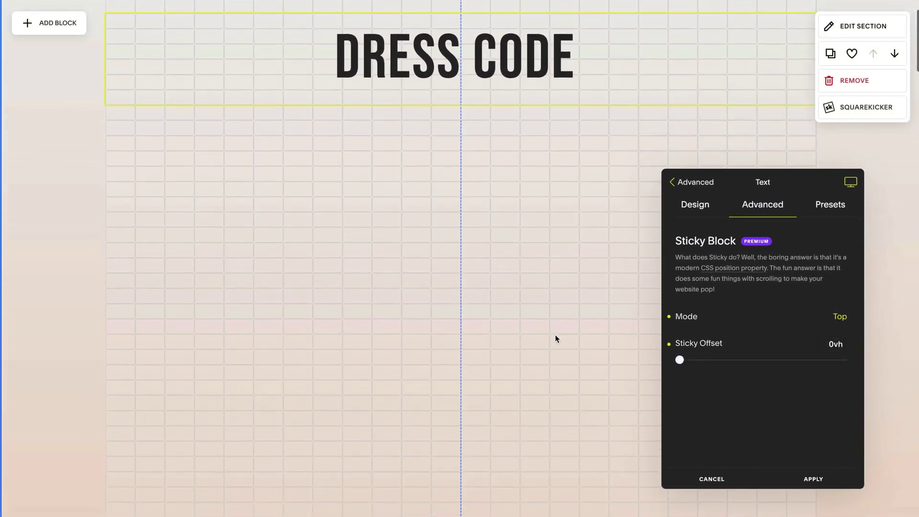
pyautogui.scroll(-2, 565, 335)
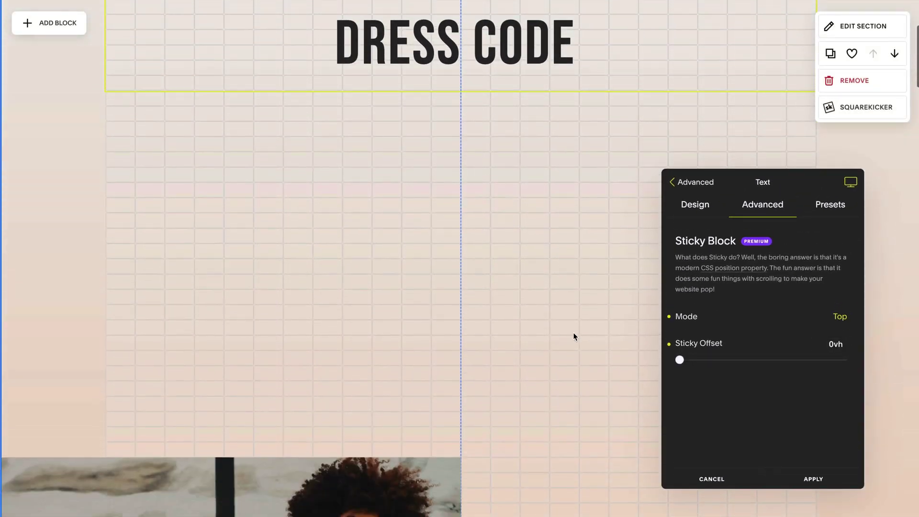
# Step: Scroll the page up and down to confirm the heading stays pinned as photos pass
pyautogui.scroll(1, 573, 332)
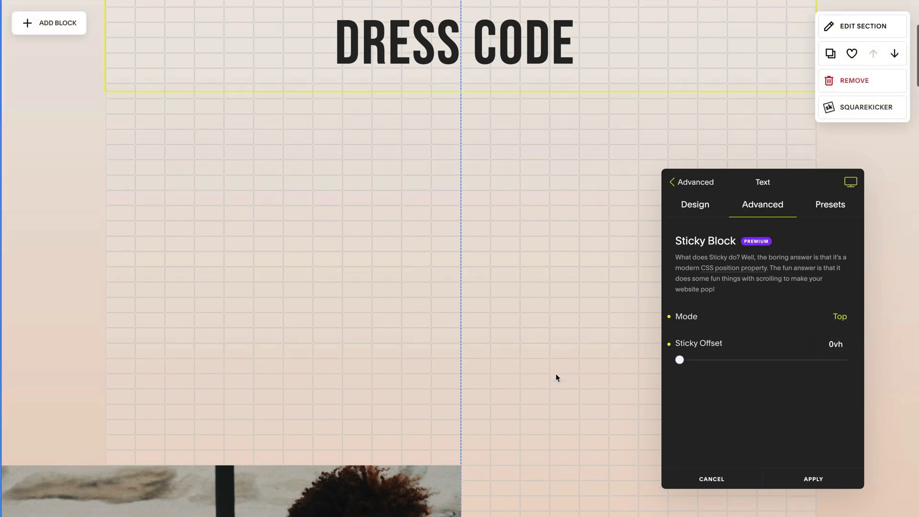
pyautogui.scroll(2, 556, 375)
pyautogui.scroll(-1, 556, 377)
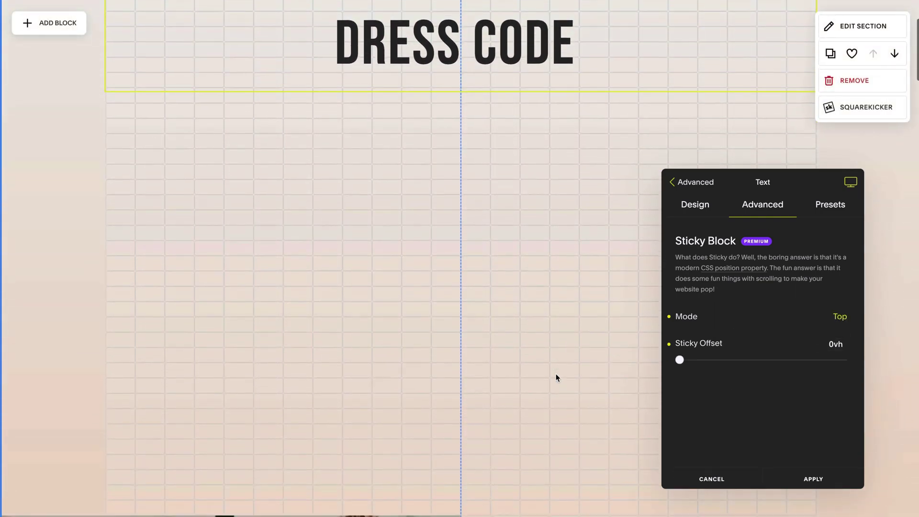
pyautogui.scroll(-10, 556, 378)
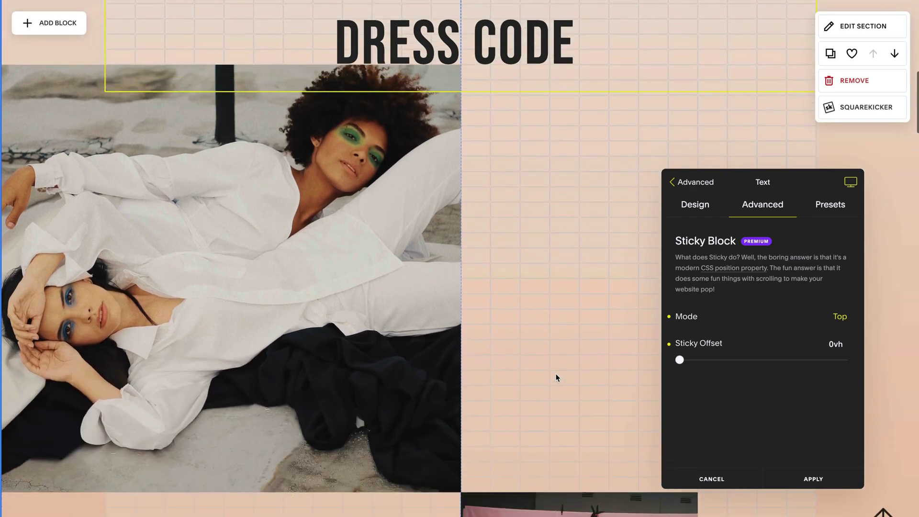
pyautogui.scroll(-10, 556, 378)
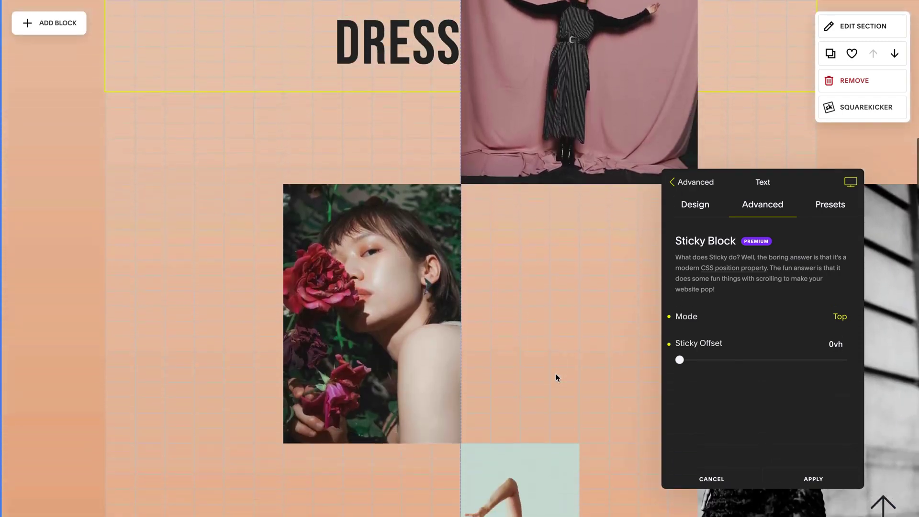
pyautogui.scroll(-10, 556, 377)
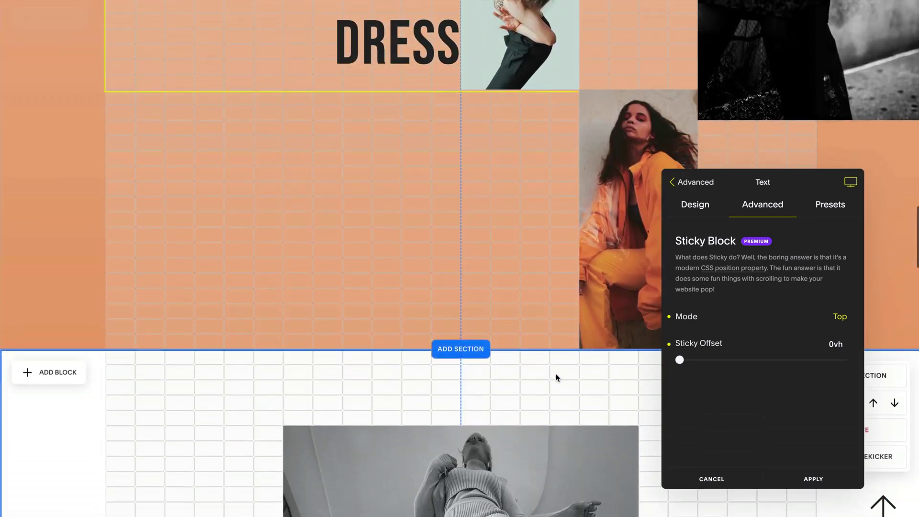
pyautogui.scroll(-3, 555, 374)
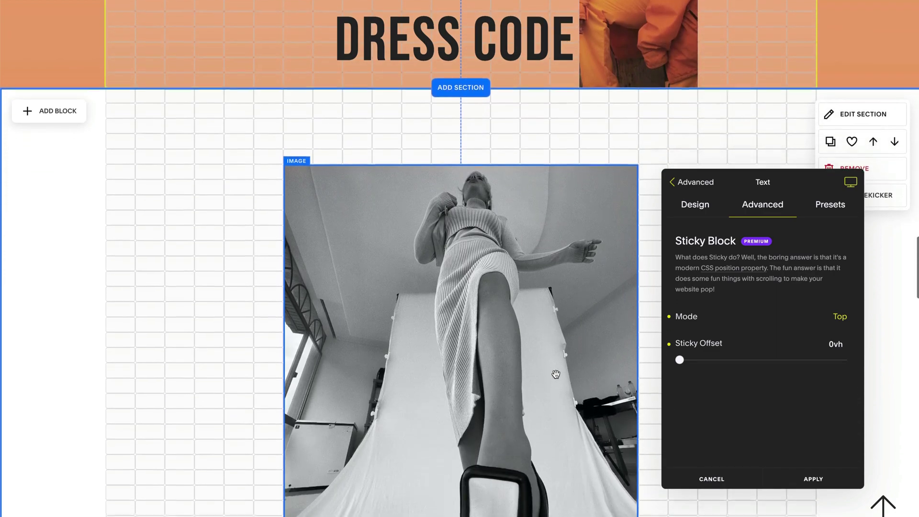
pyautogui.scroll(3, 555, 374)
pyautogui.scroll(10, 555, 374)
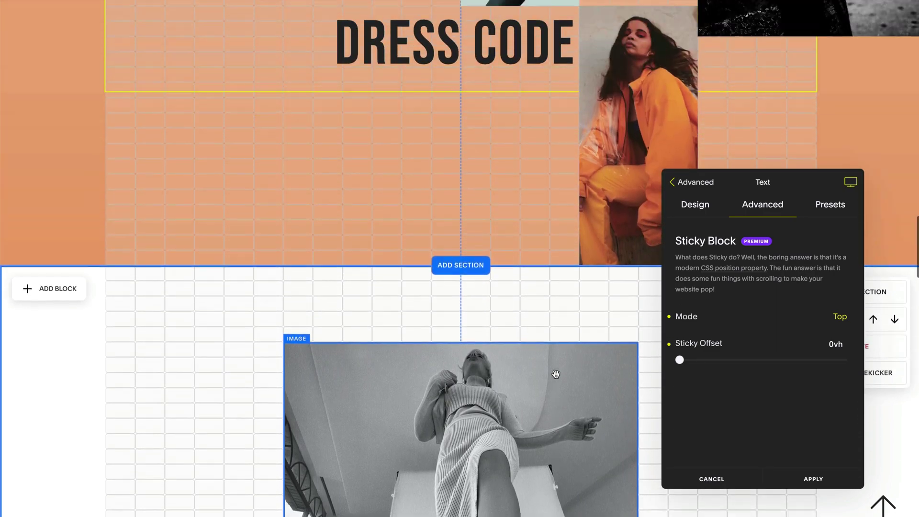
pyautogui.scroll(10, 556, 378)
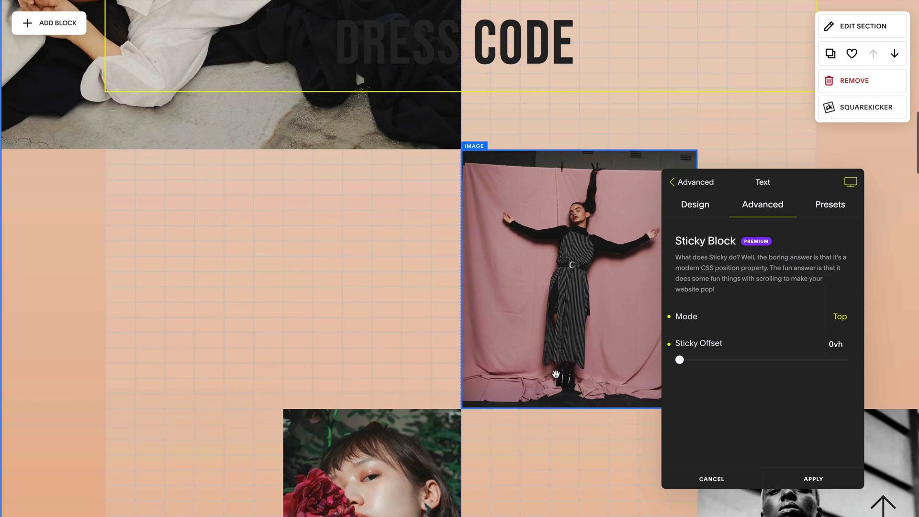
pyautogui.scroll(6, 556, 376)
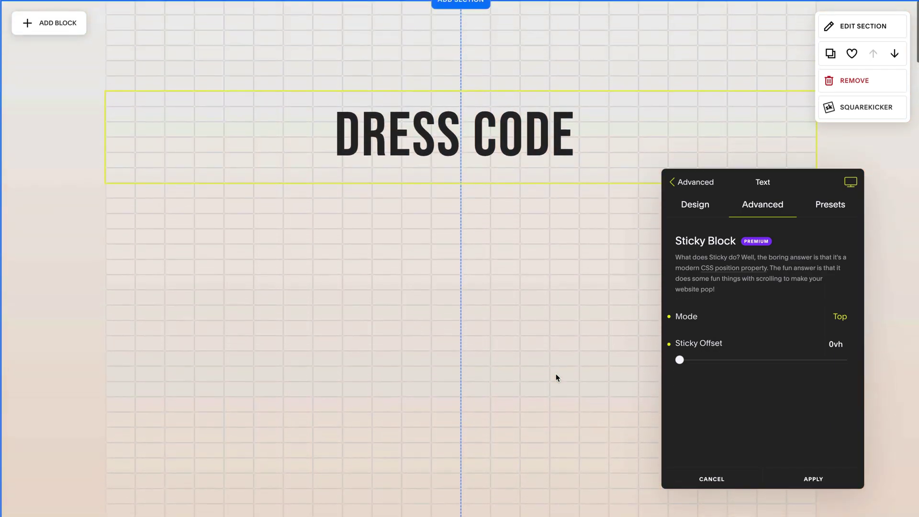
pyautogui.scroll(-3, 556, 378)
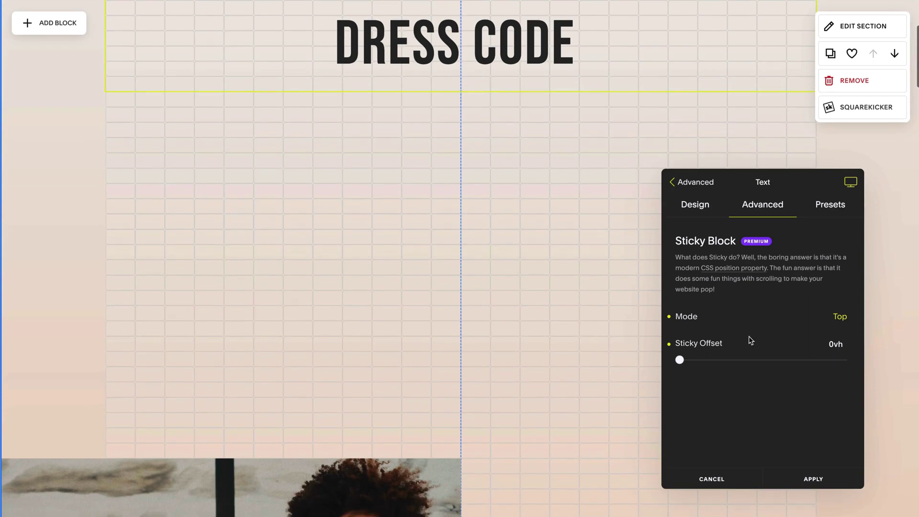
# Step: Set the DRESS CODE heading's sticky offset to 30vh and apply it
pyautogui.moveTo(679, 360); pyautogui.dragTo(728, 362)
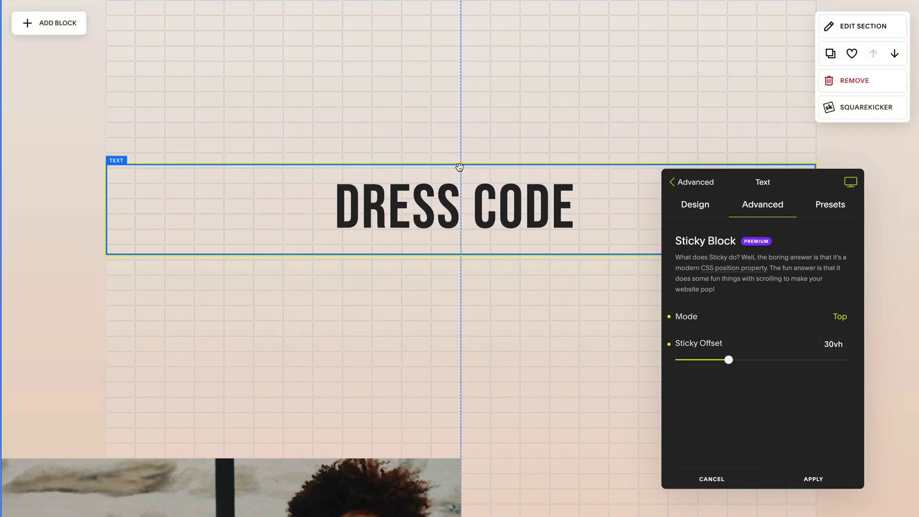
pyautogui.moveTo(729, 359); pyautogui.dragTo(761, 366)
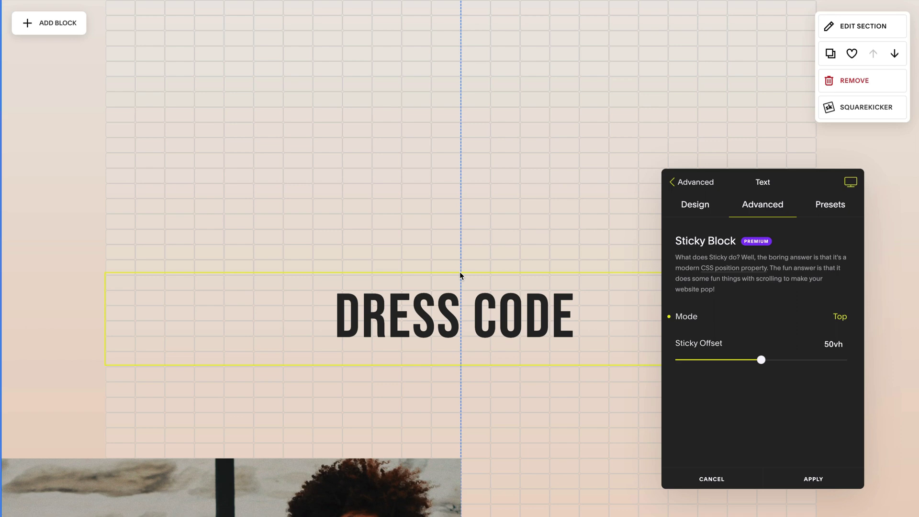
pyautogui.moveTo(762, 360); pyautogui.dragTo(729, 360)
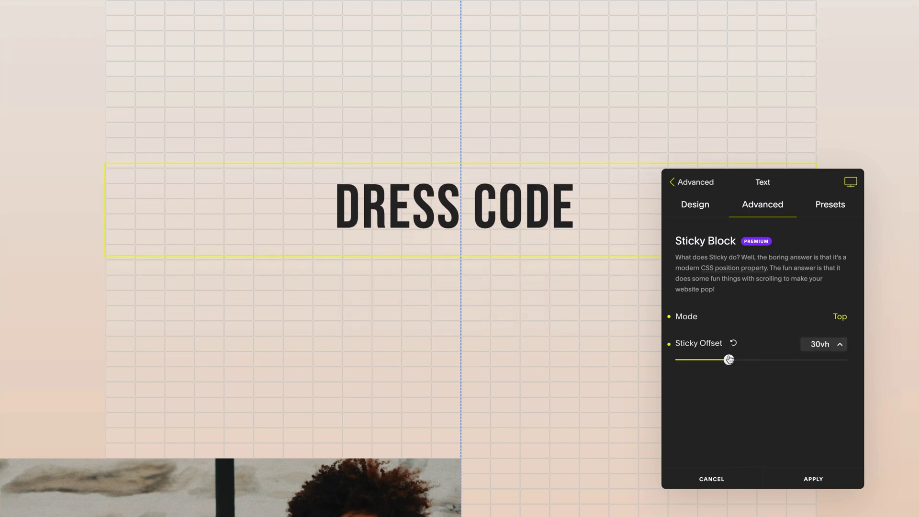
pyautogui.click(822, 480)
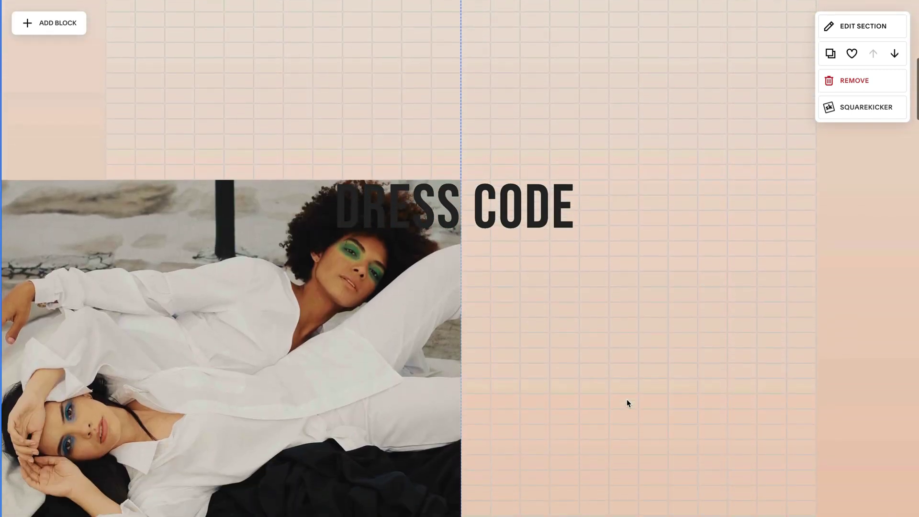
# Step: Make the white-shirt photo a sticky block and apply the setting
pyautogui.click(348, 385)
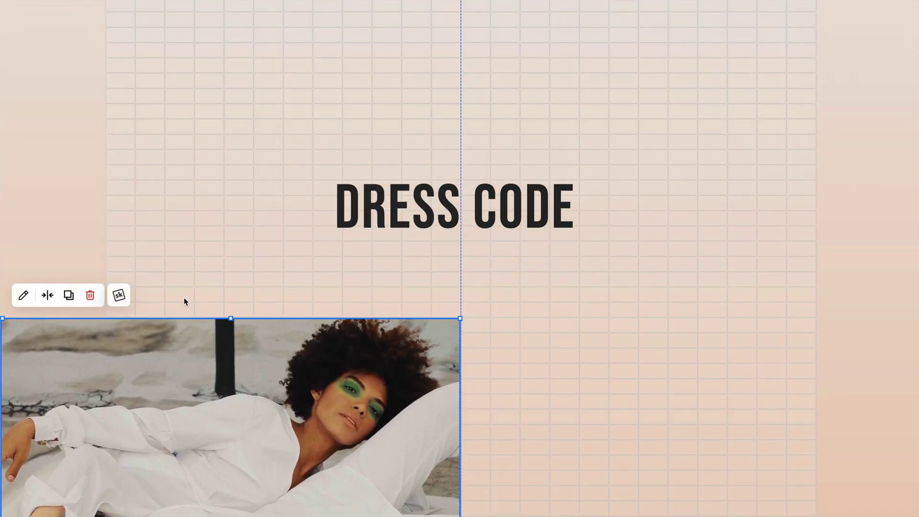
pyautogui.click(118, 295)
pyautogui.click(754, 211)
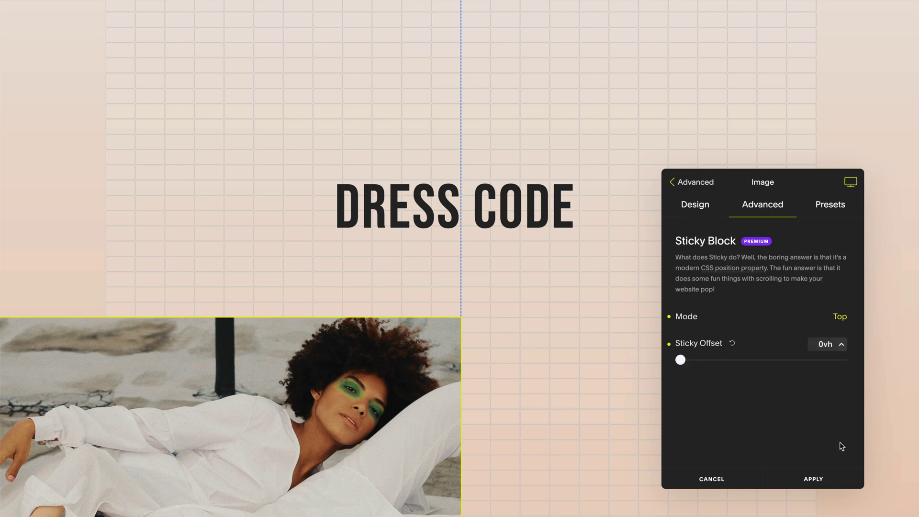
pyautogui.click(814, 479)
# Step: Make the pink photo sticky too, then select the black-and-white photo on the right
pyautogui.scroll(-5, 545, 402)
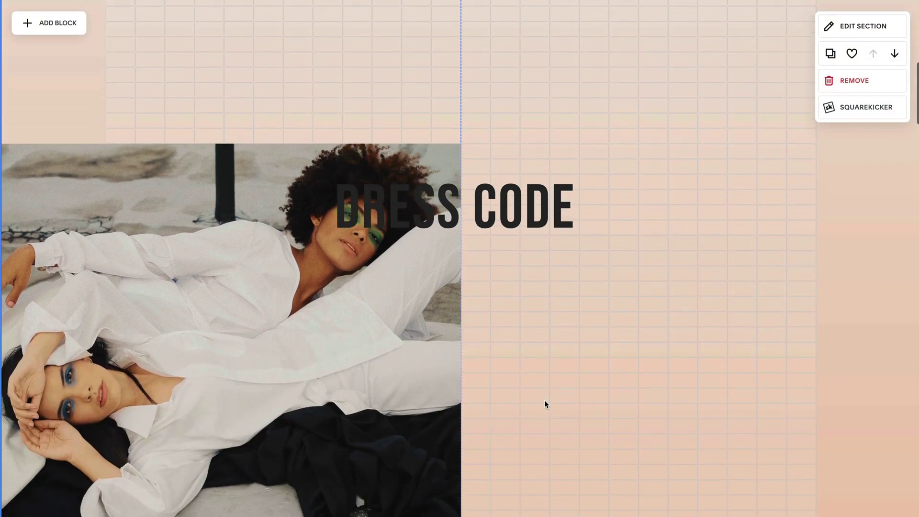
pyautogui.scroll(-10, 545, 404)
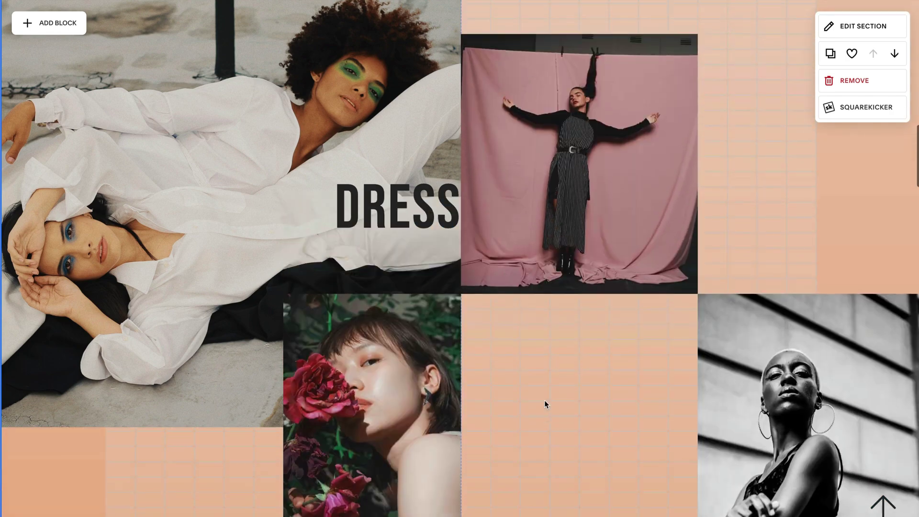
pyautogui.click(551, 240)
pyautogui.click(568, 23)
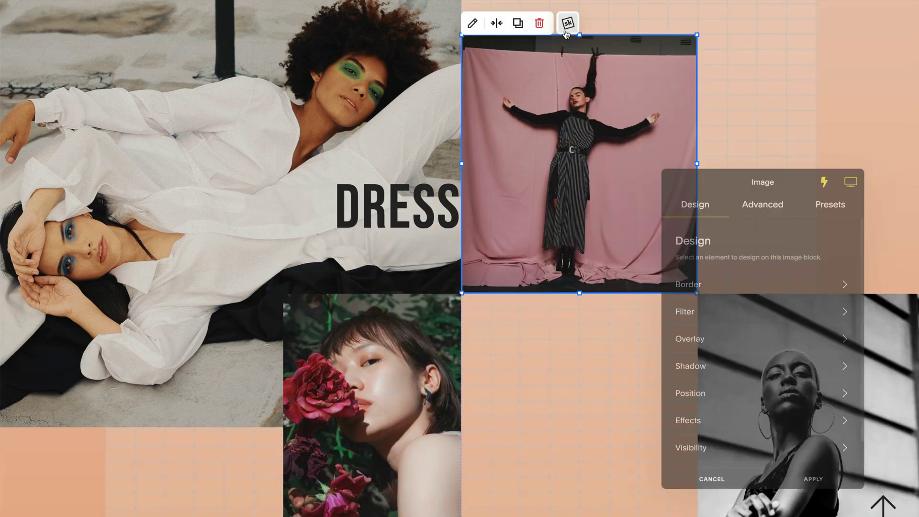
pyautogui.click(763, 206)
pyautogui.click(785, 338)
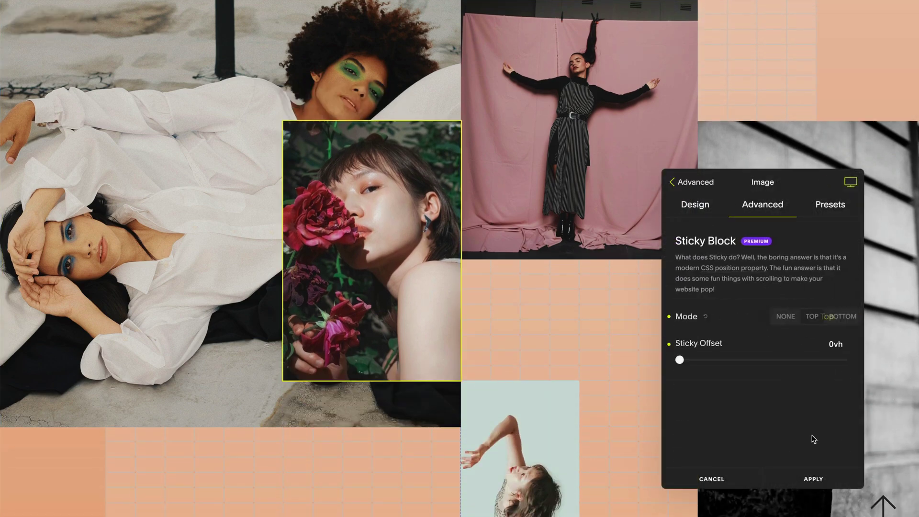
pyautogui.click(813, 478)
pyautogui.click(808, 126)
pyautogui.click(804, 98)
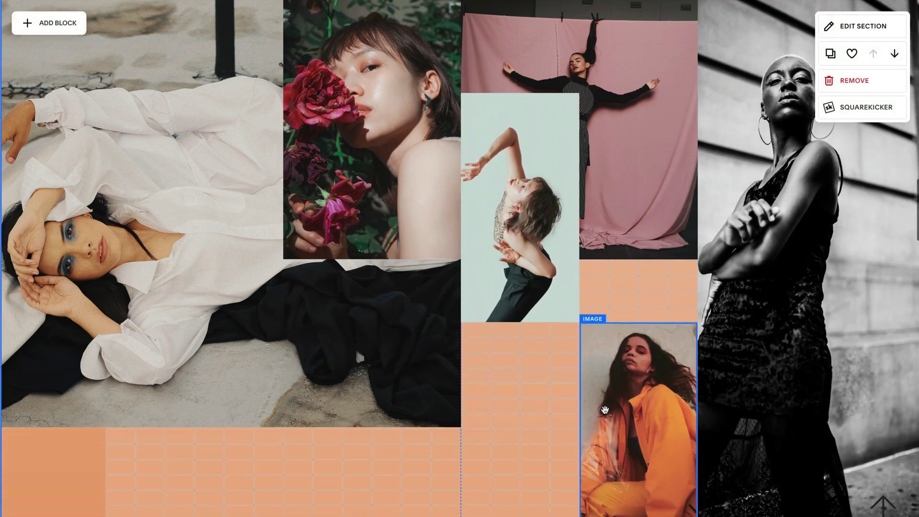
# Step: Scroll up and down to watch the sticky collage photos pin and stack over one another
pyautogui.scroll(2, 605, 410)
pyautogui.scroll(-2, 604, 409)
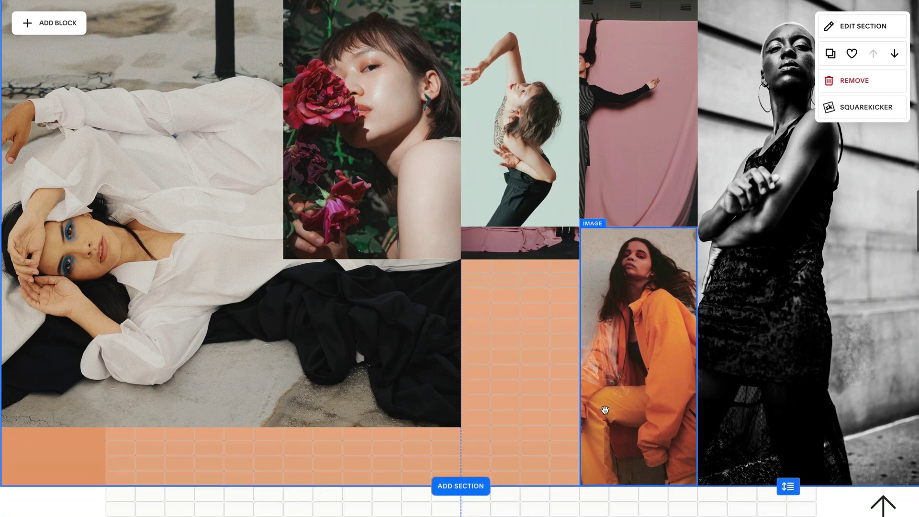
pyautogui.scroll(2, 605, 409)
pyautogui.scroll(-2, 605, 410)
pyautogui.scroll(-3, 604, 409)
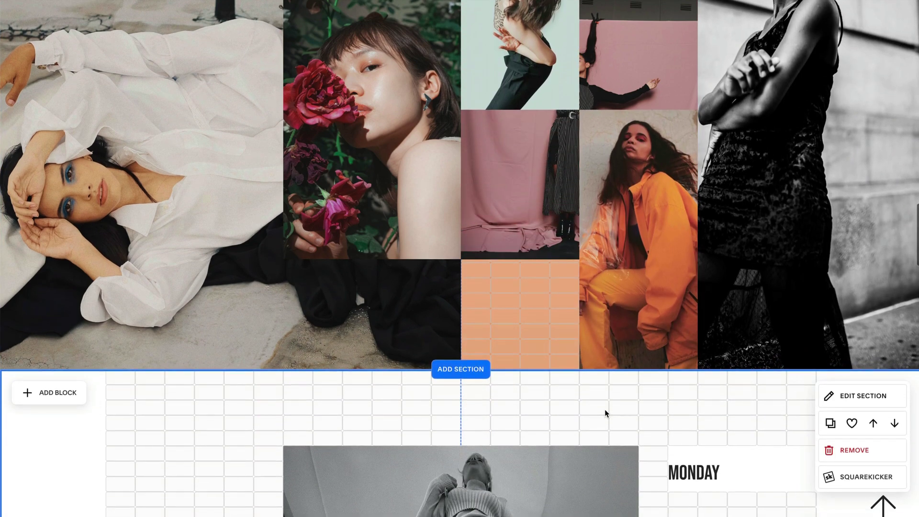
pyautogui.scroll(2, 605, 409)
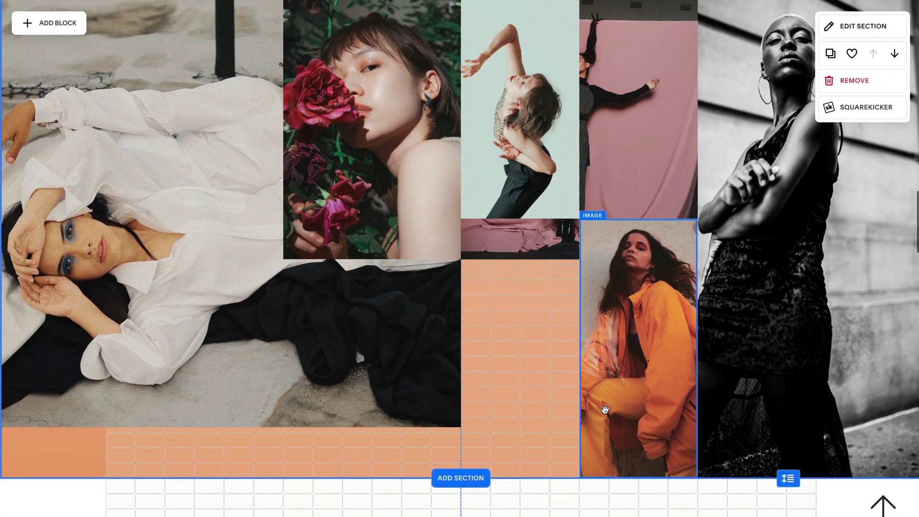
pyautogui.scroll(-2, 605, 409)
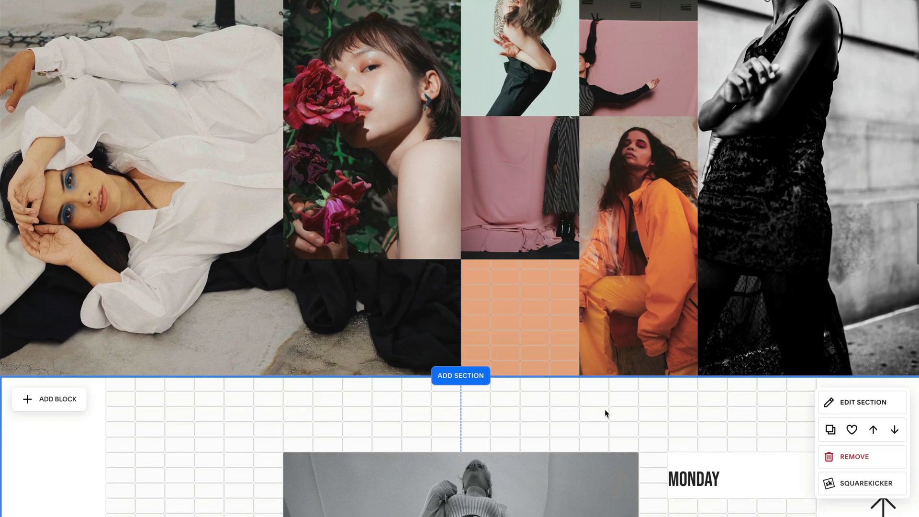
# Step: Set the MONDAY black-and-white photo's sticky mode to Top with 10vh offset
pyautogui.scroll(-4, 605, 409)
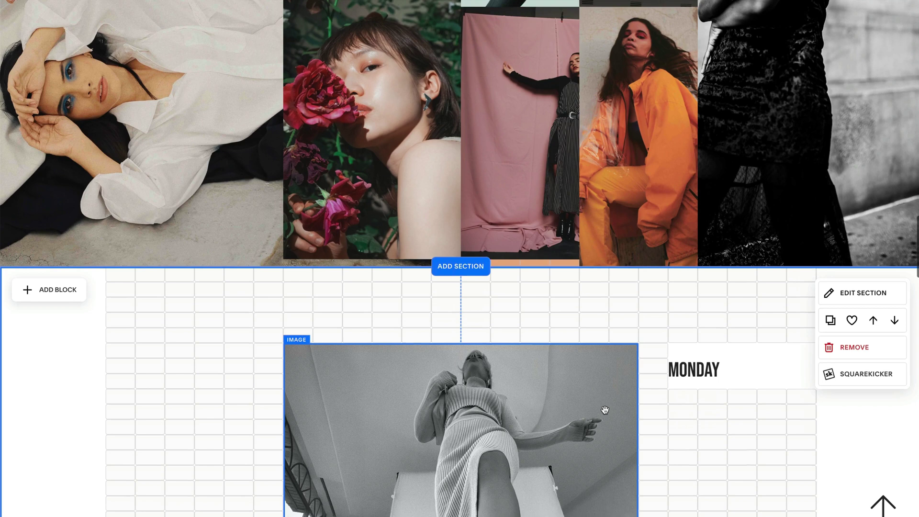
pyautogui.scroll(3, 605, 409)
pyautogui.scroll(-4, 605, 410)
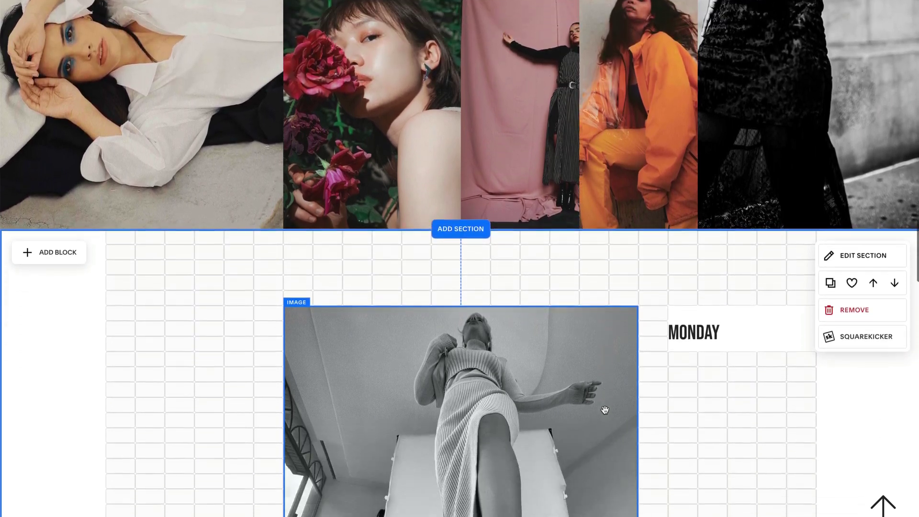
pyautogui.scroll(-3, 605, 409)
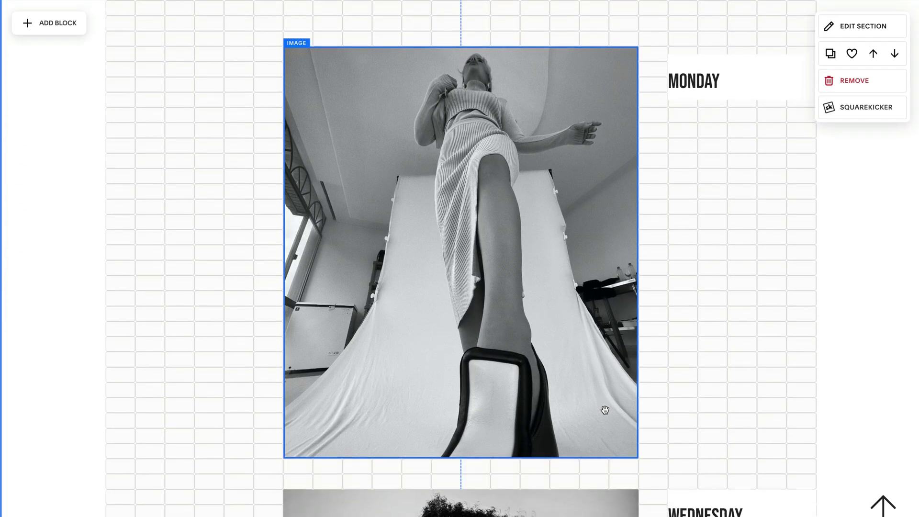
pyautogui.scroll(-1, 605, 409)
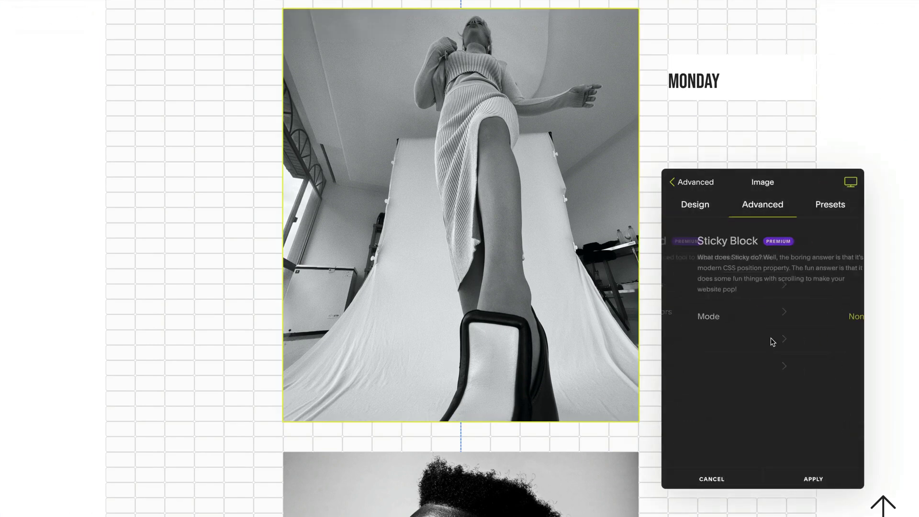
pyautogui.click(798, 317)
pyautogui.click(814, 478)
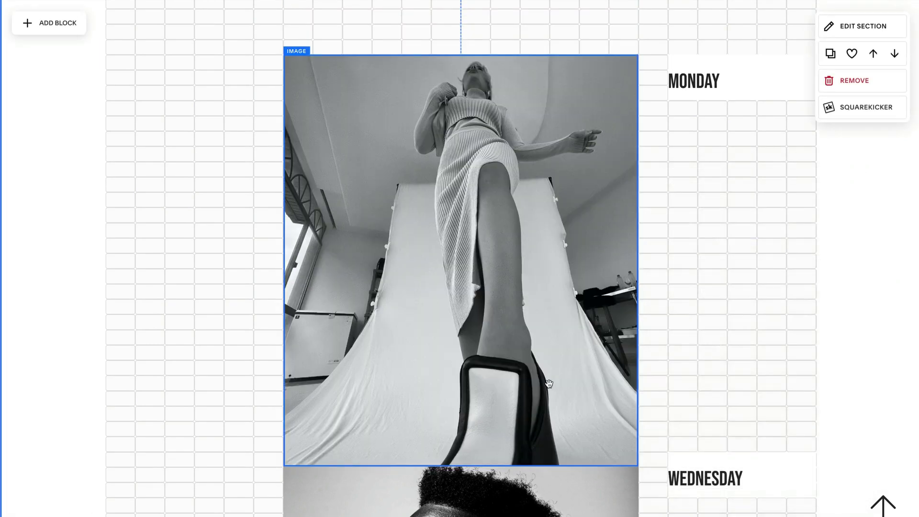
# Step: Scroll back and forth to check the MONDAY photo stays pinned as WEDNESDAY passes
pyautogui.scroll(1, 549, 384)
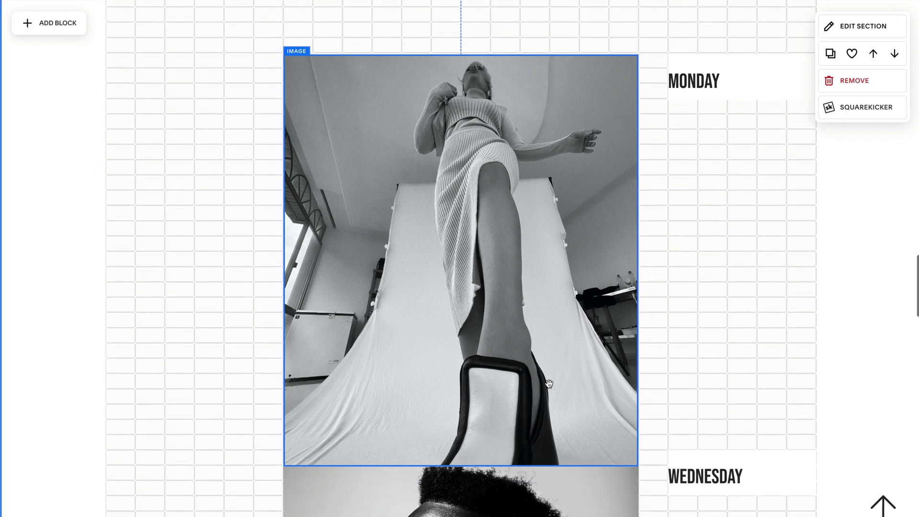
pyautogui.scroll(-2, 549, 384)
pyautogui.scroll(2, 549, 383)
pyautogui.scroll(-2, 549, 384)
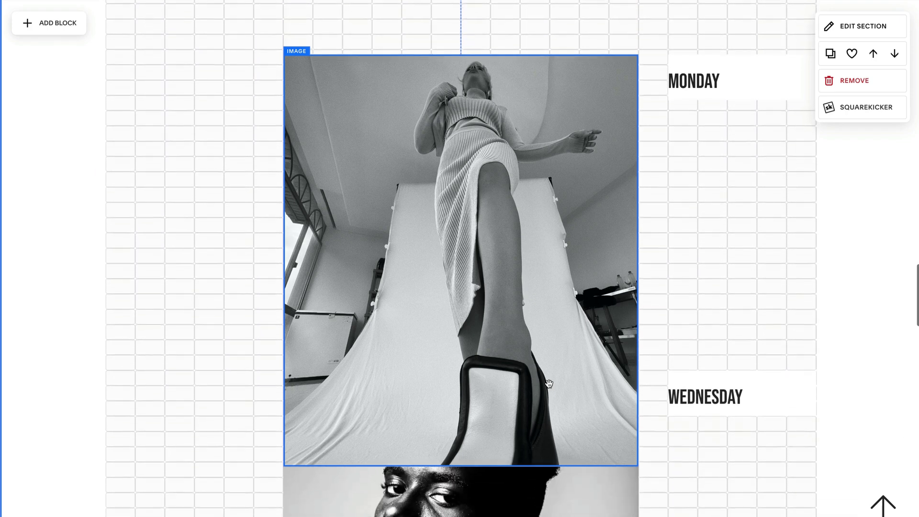
pyautogui.scroll(1, 549, 384)
pyautogui.scroll(-1, 550, 384)
pyautogui.scroll(-2, 549, 383)
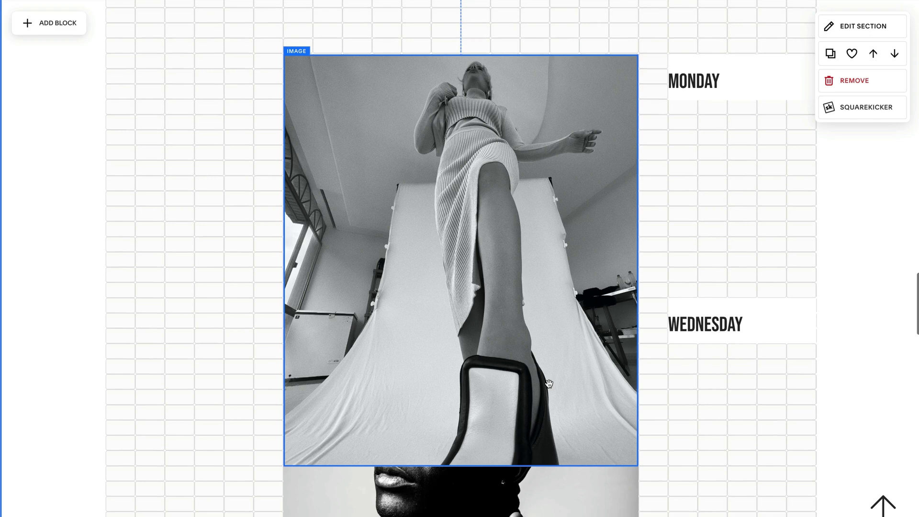
pyautogui.scroll(2, 549, 383)
pyautogui.scroll(-1, 549, 383)
pyautogui.scroll(5, 549, 383)
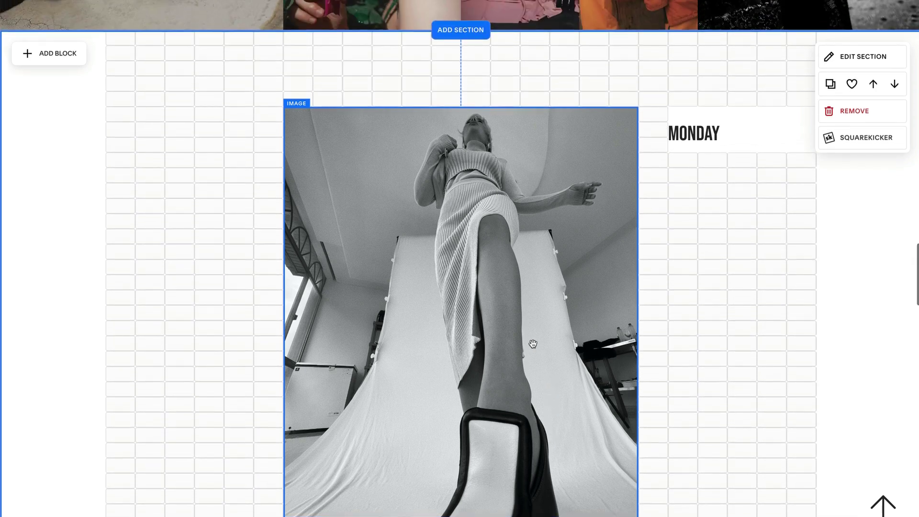
# Step: Enable Sticky Block on the low-angle black-and-white photo and apply it
pyautogui.click(533, 343)
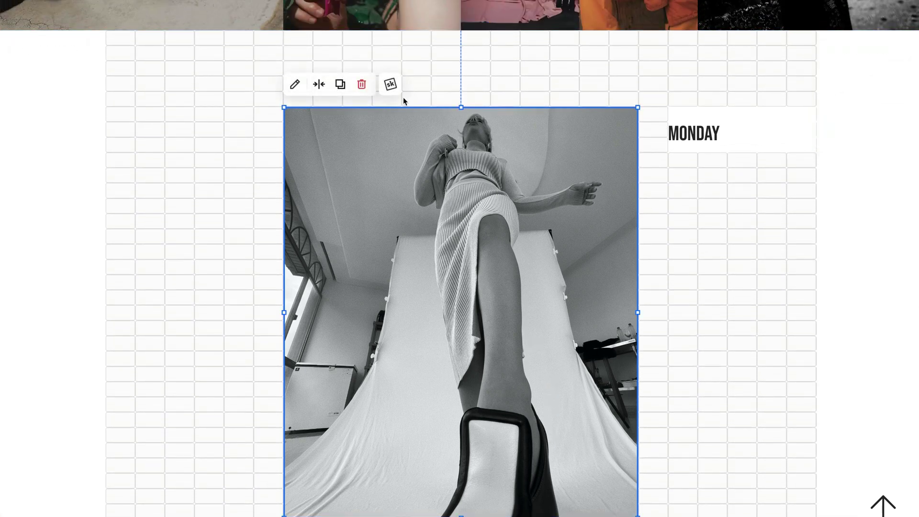
pyautogui.click(390, 85)
pyautogui.click(768, 213)
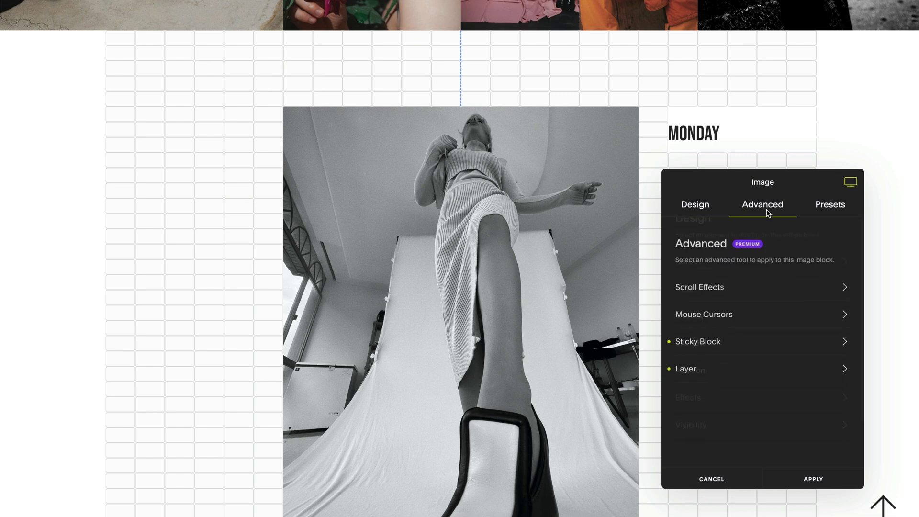
pyautogui.click(768, 345)
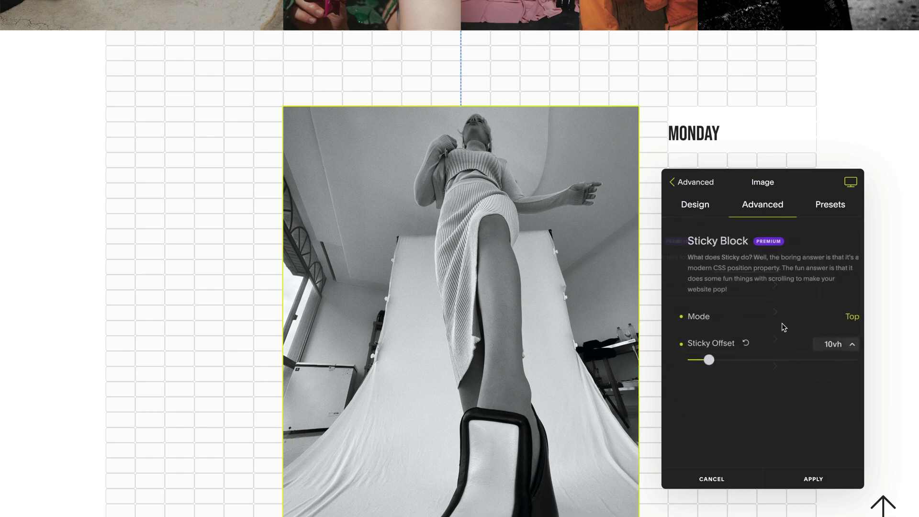
pyautogui.click(827, 472)
pyautogui.scroll(-4, 711, 366)
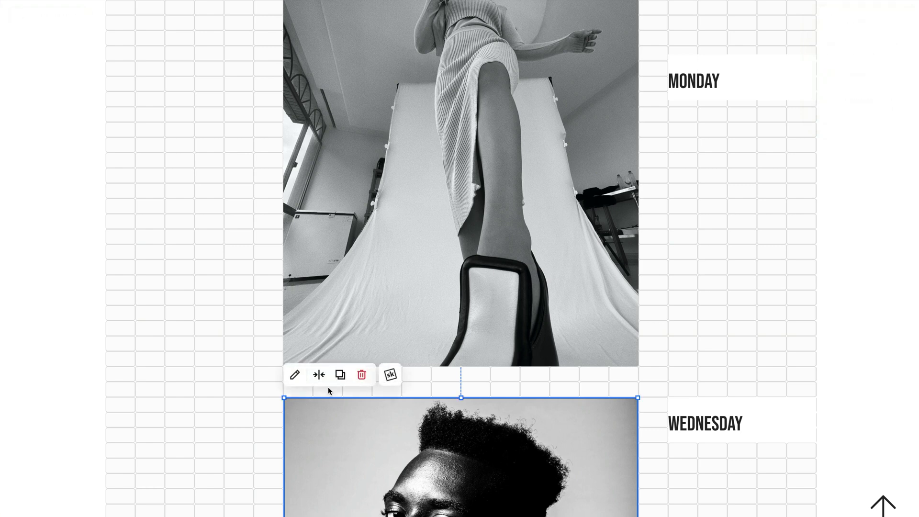
# Step: Move the WEDNESDAY portrait one layer forward, sitting just beneath the low-angle photo
pyautogui.moveTo(350, 424); pyautogui.dragTo(352, 372)
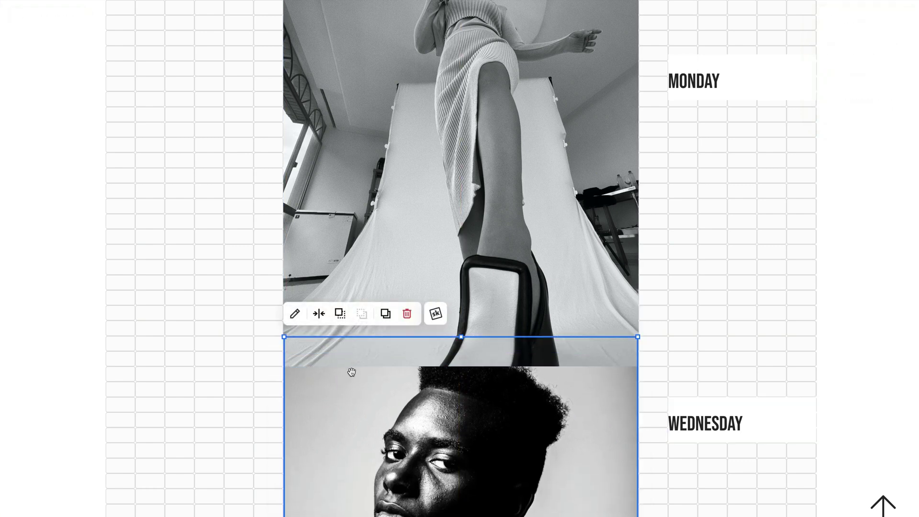
pyautogui.click(339, 314)
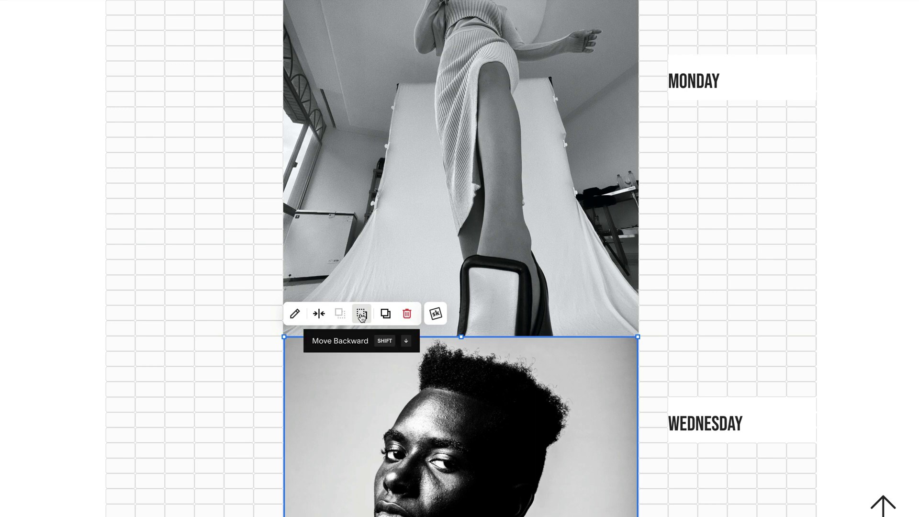
pyautogui.click(362, 315)
pyautogui.click(339, 315)
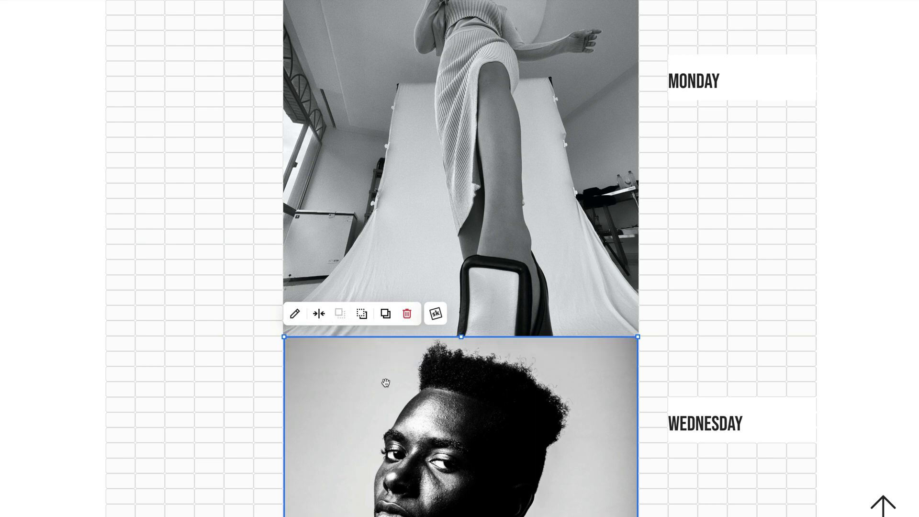
pyautogui.moveTo(386, 383); pyautogui.dragTo(386, 427)
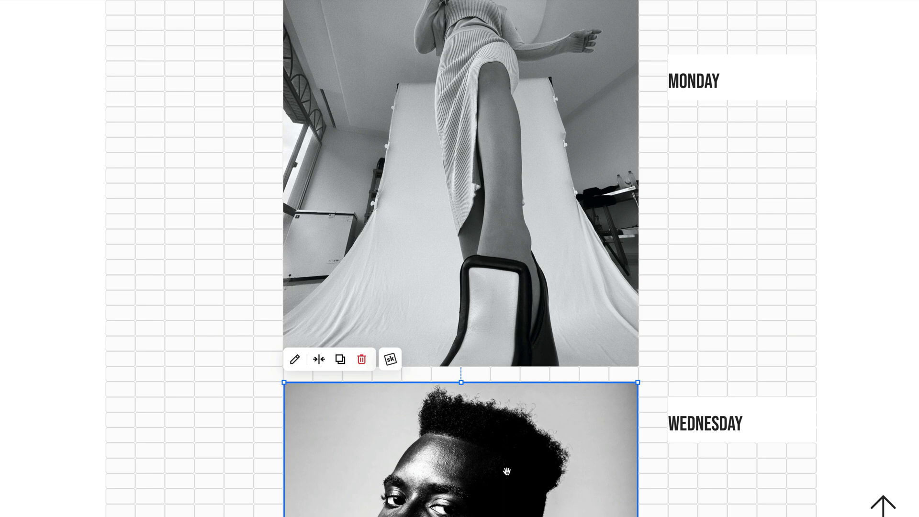
pyautogui.scroll(2, 507, 471)
# Step: Send the portrait behind, then make the upper fashion photo sticky to Top at 10vh
pyautogui.moveTo(421, 472); pyautogui.dragTo(422, 406)
pyautogui.click(362, 365)
pyautogui.click(500, 165)
pyautogui.click(436, 23)
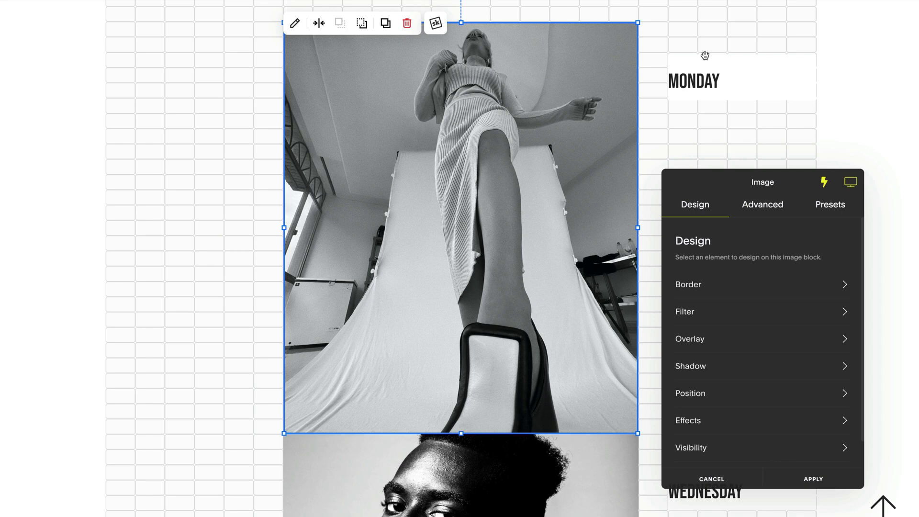
pyautogui.click(778, 209)
pyautogui.click(784, 340)
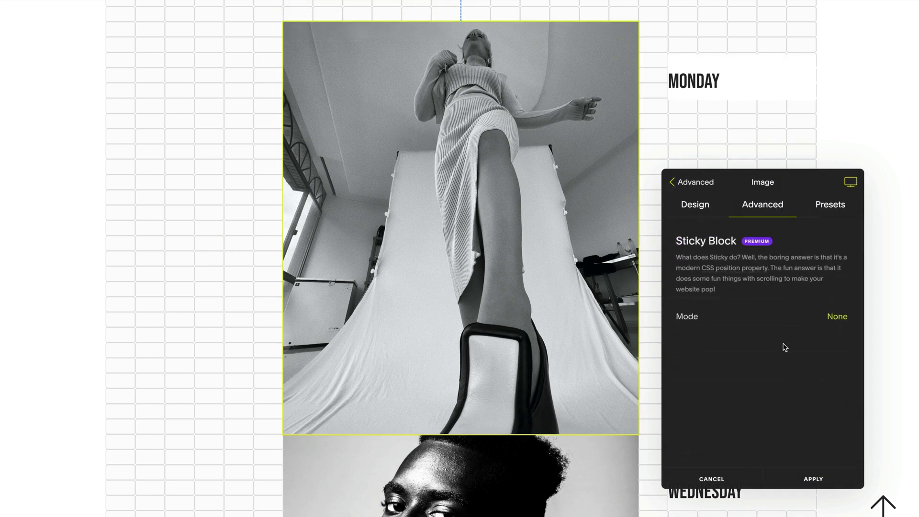
pyautogui.click(798, 317)
pyautogui.click(814, 479)
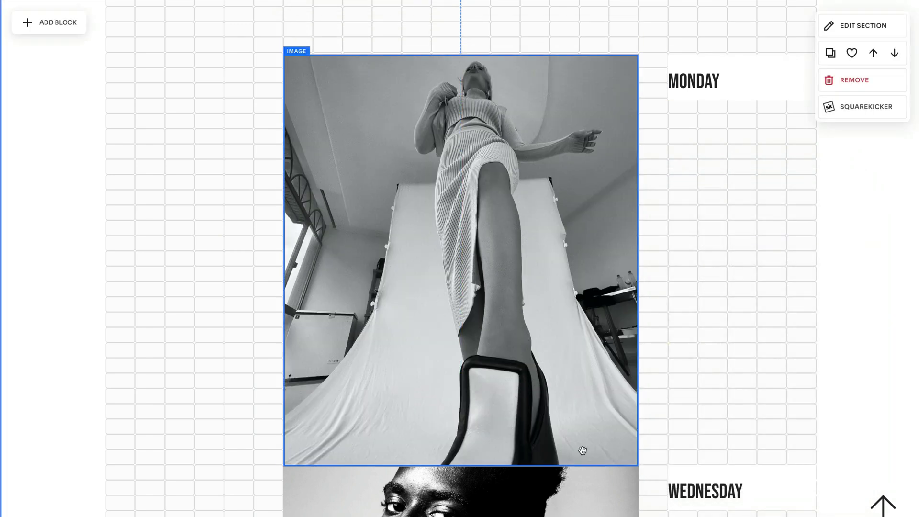
# Step: Set the portrait below it to sticky mode Top as well
pyautogui.click(579, 508)
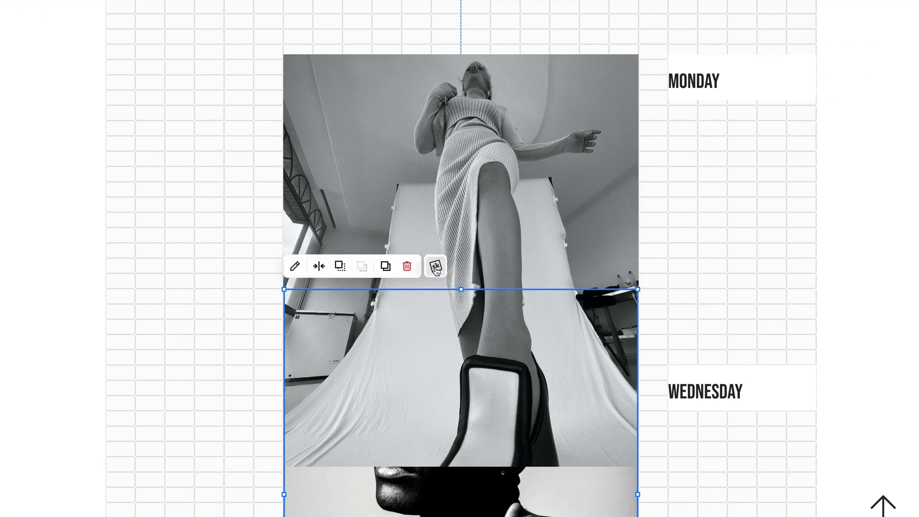
pyautogui.click(436, 268)
pyautogui.click(759, 207)
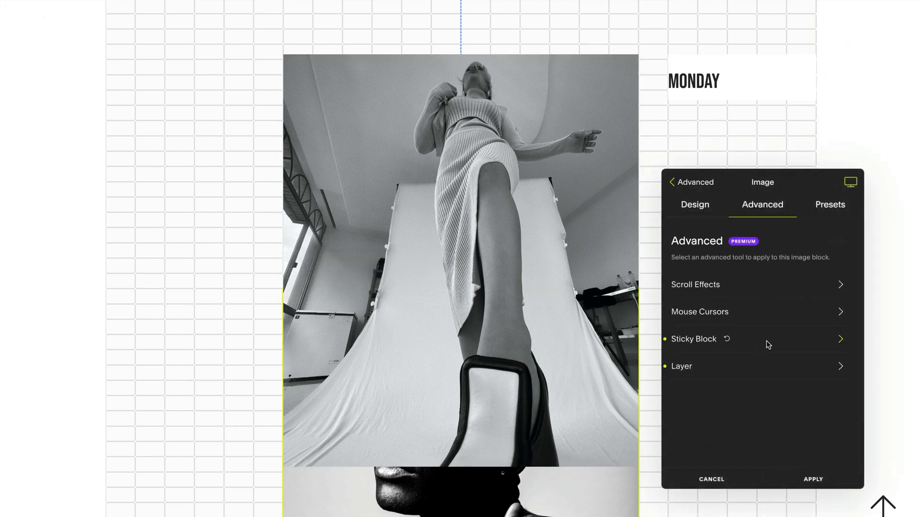
pyautogui.click(767, 345)
pyautogui.click(797, 321)
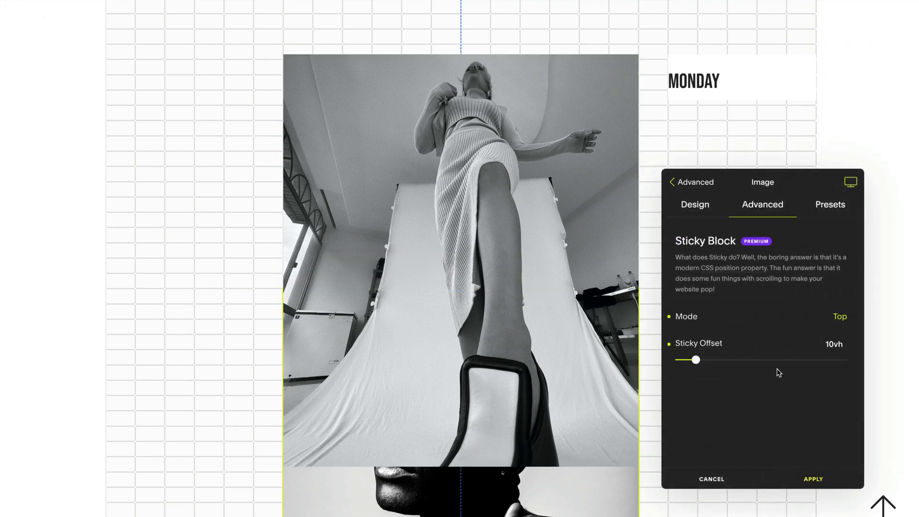
pyautogui.click(697, 183)
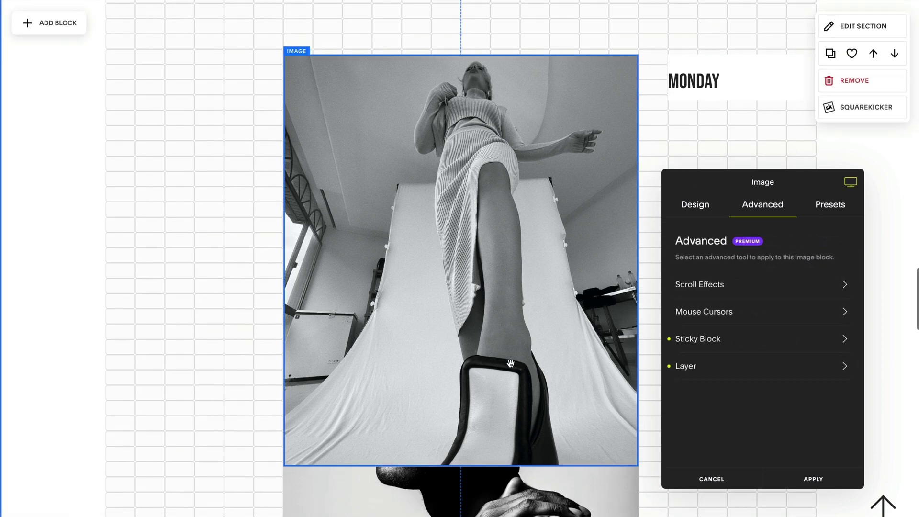
# Step: Bring the portrait to the front layer and scroll to see it slide over the upper photo
pyautogui.click(760, 373)
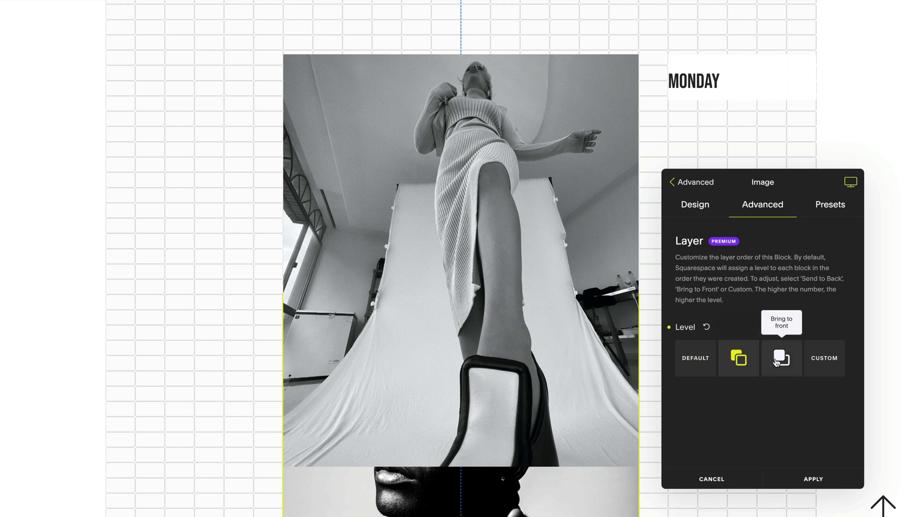
pyautogui.click(776, 361)
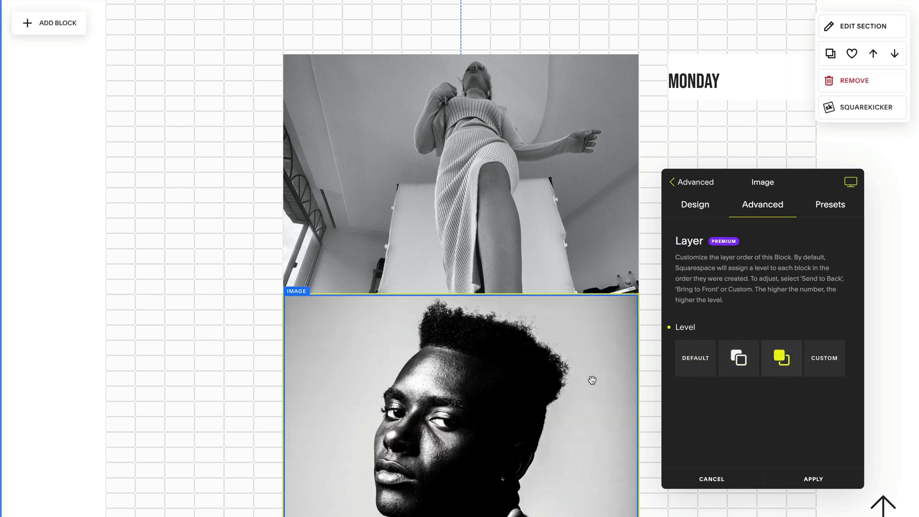
pyautogui.scroll(-5, 592, 380)
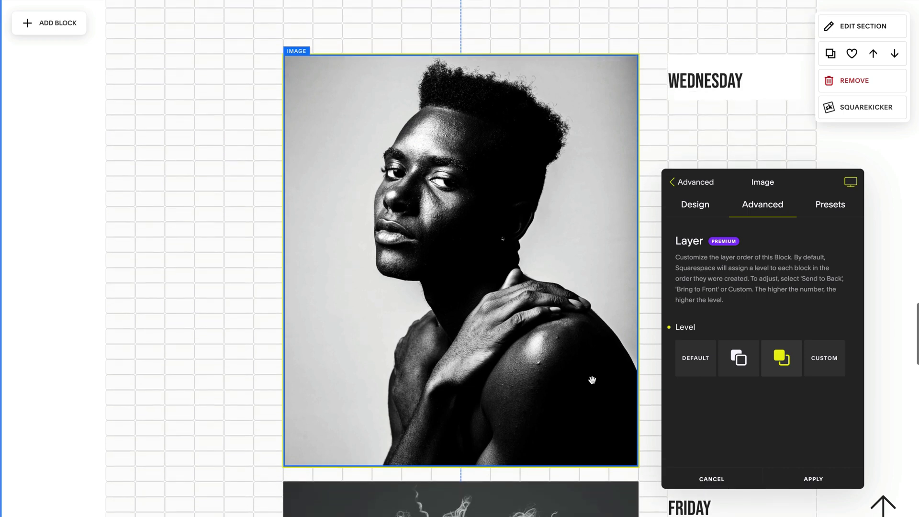
pyautogui.scroll(5, 592, 380)
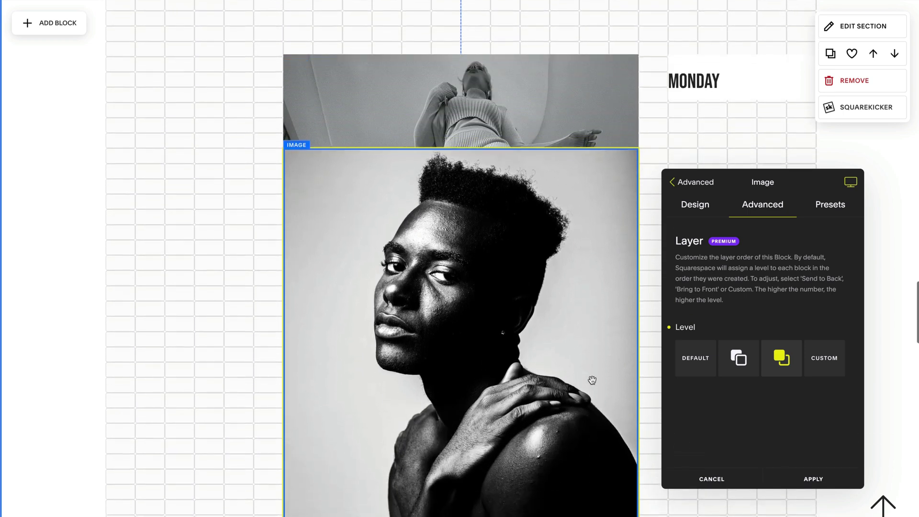
pyautogui.scroll(-4, 592, 380)
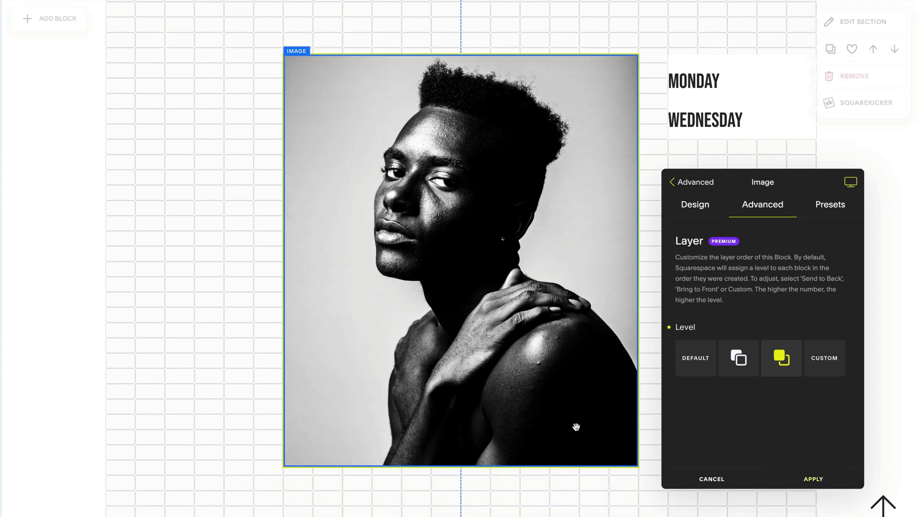
# Step: Apply the portrait's layer change and give the upper photo custom layer level 1
pyautogui.click(814, 479)
pyautogui.click(435, 31)
pyautogui.click(754, 202)
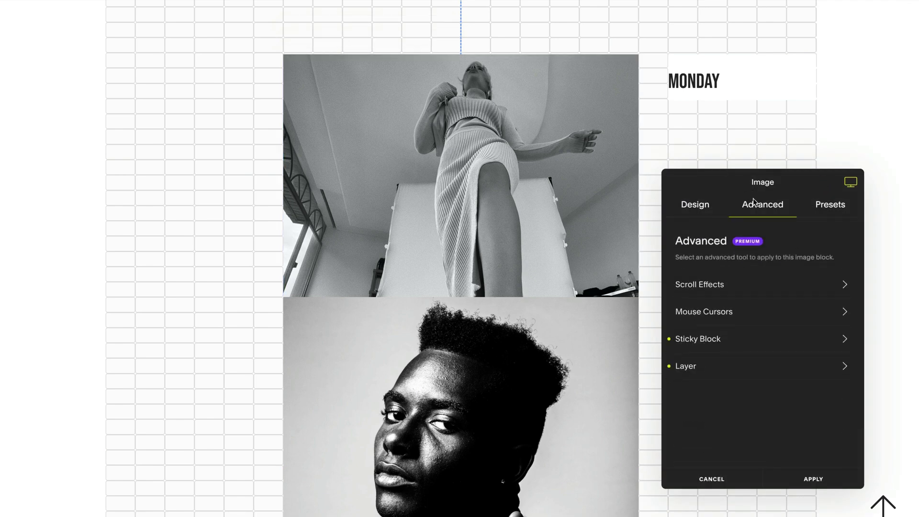
pyautogui.click(781, 373)
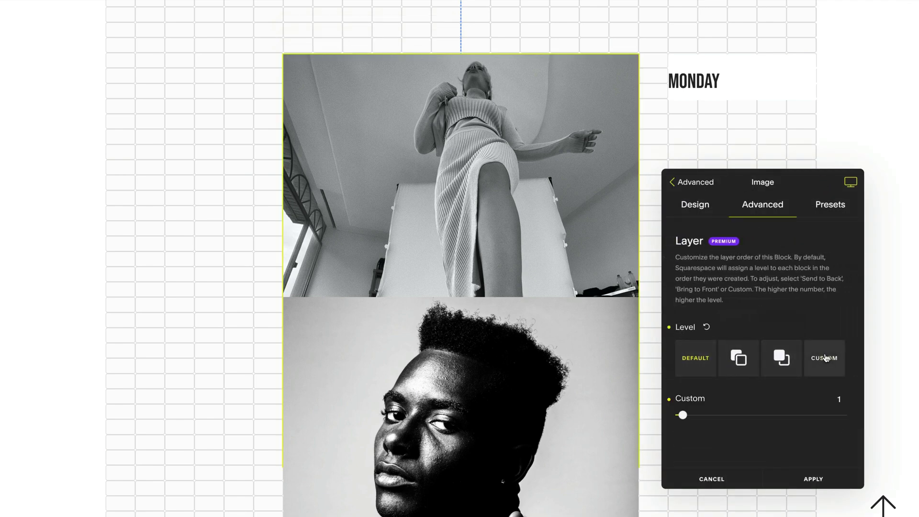
pyautogui.click(684, 415)
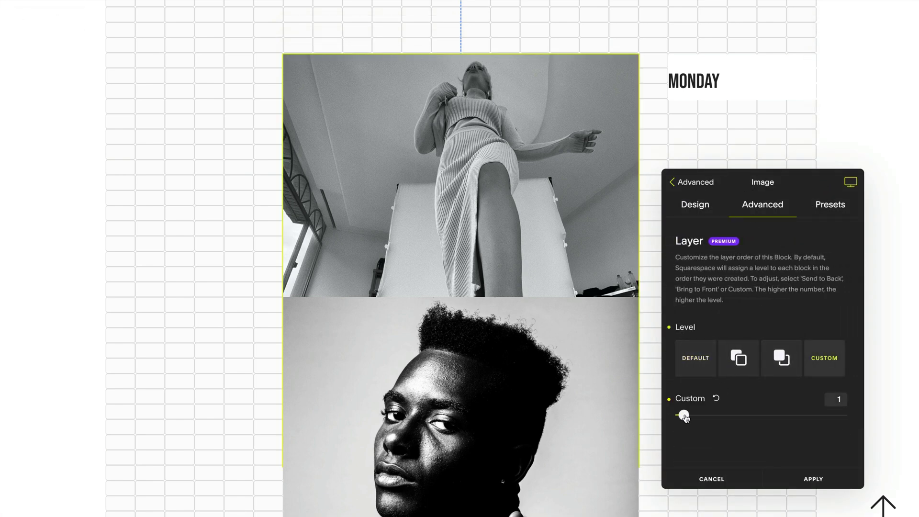
pyautogui.click(807, 480)
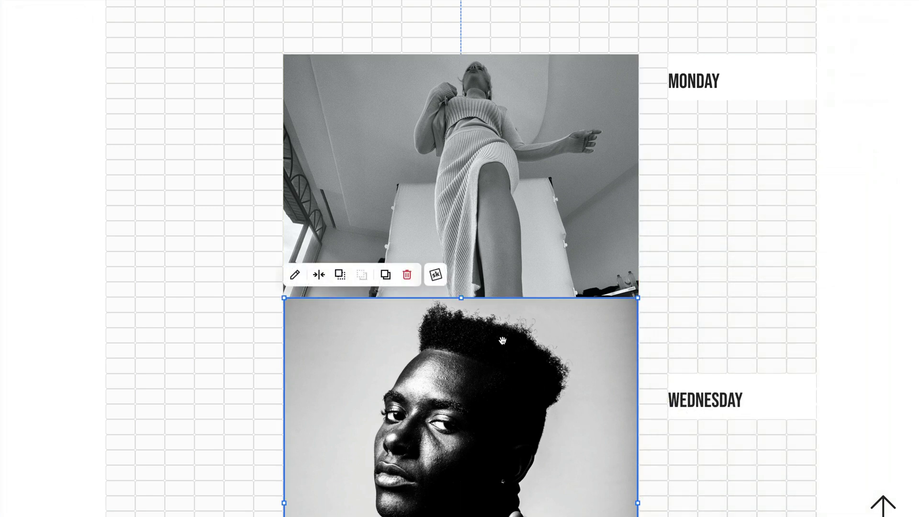
# Step: Give the WEDNESDAY portrait custom layer level 2
pyautogui.click(437, 275)
pyautogui.click(775, 206)
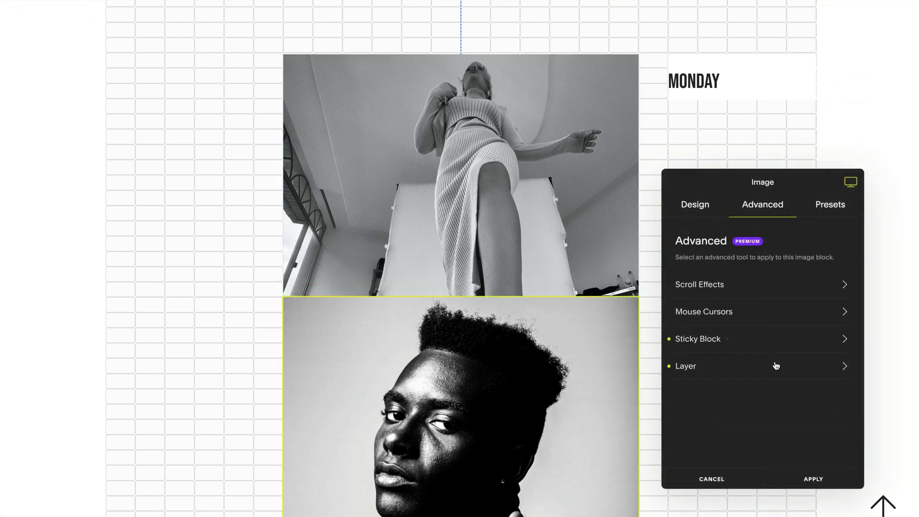
pyautogui.click(776, 365)
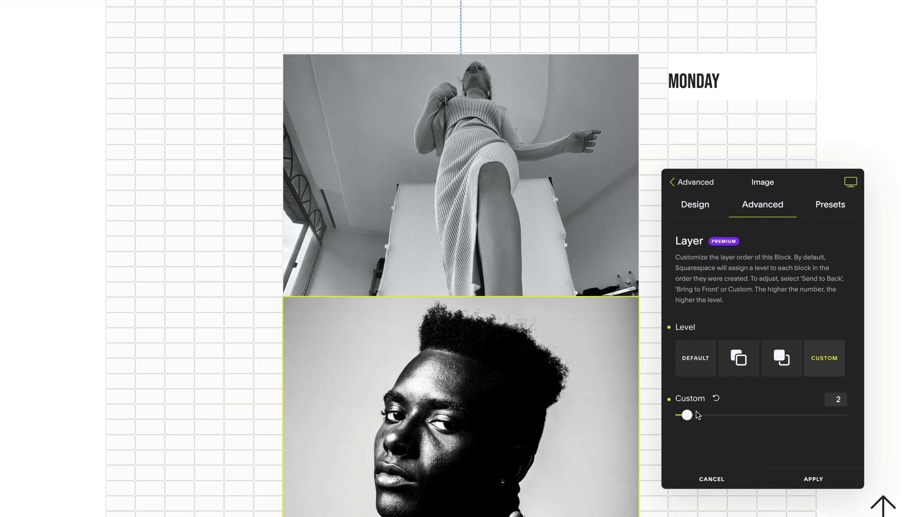
pyautogui.click(814, 479)
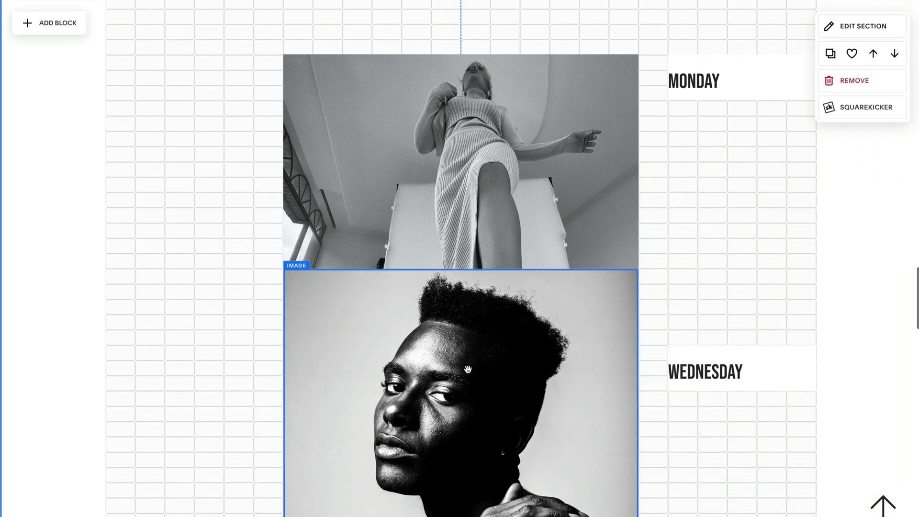
# Step: Give the FRIDAY smoke photo below custom layer level 3
pyautogui.scroll(-5, 467, 369)
pyautogui.click(492, 385)
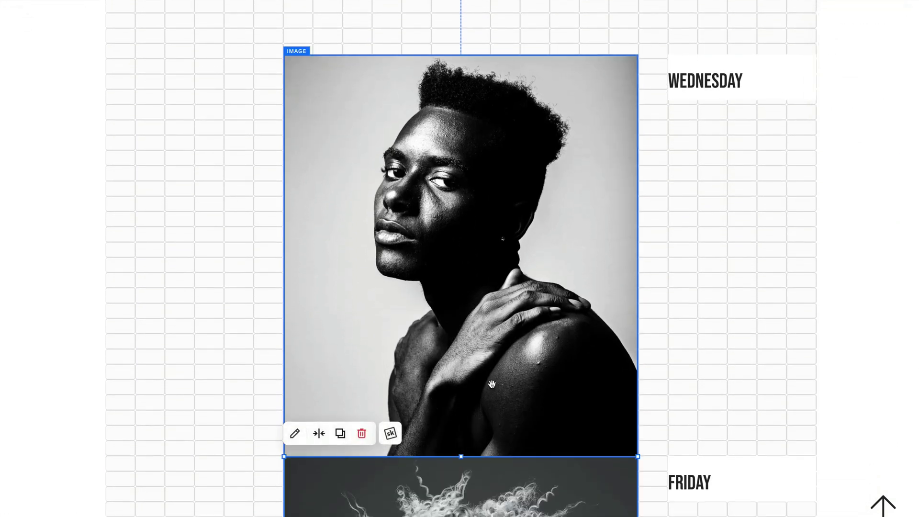
pyautogui.click(390, 433)
pyautogui.click(762, 204)
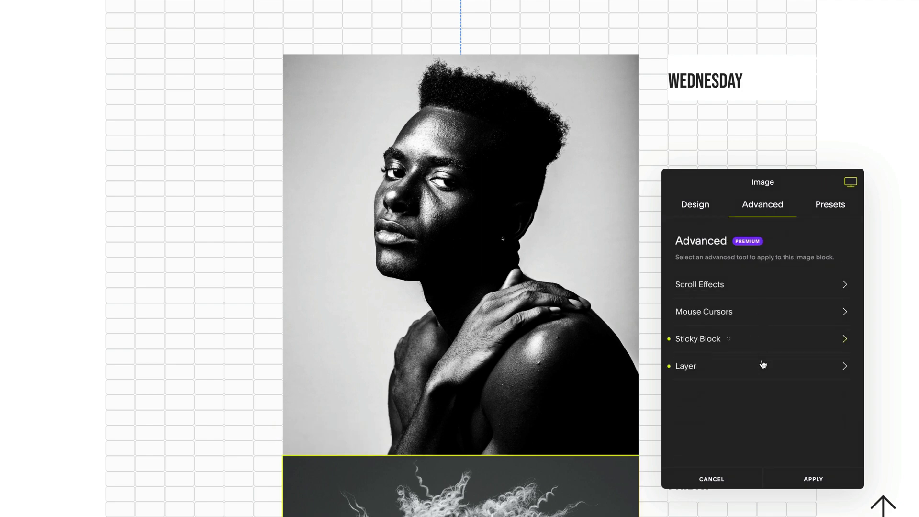
pyautogui.click(814, 474)
pyautogui.scroll(8, 557, 430)
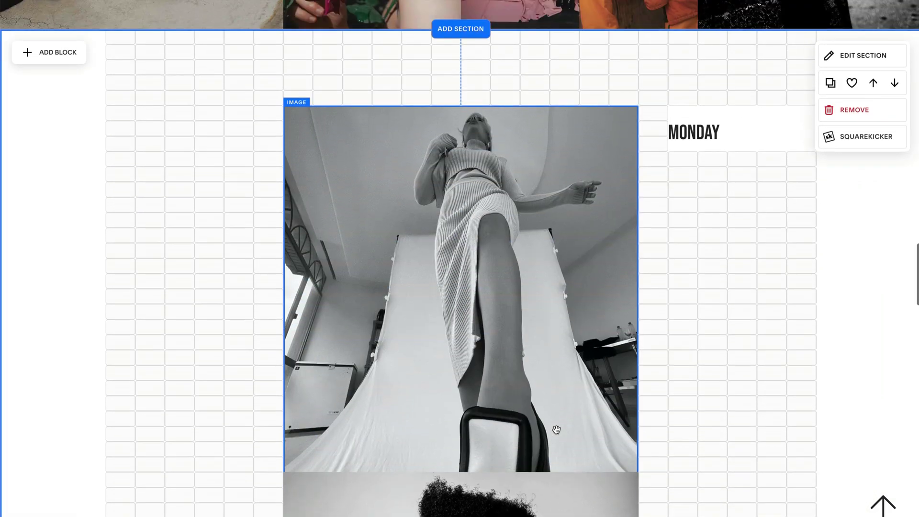
pyautogui.scroll(-8, 556, 430)
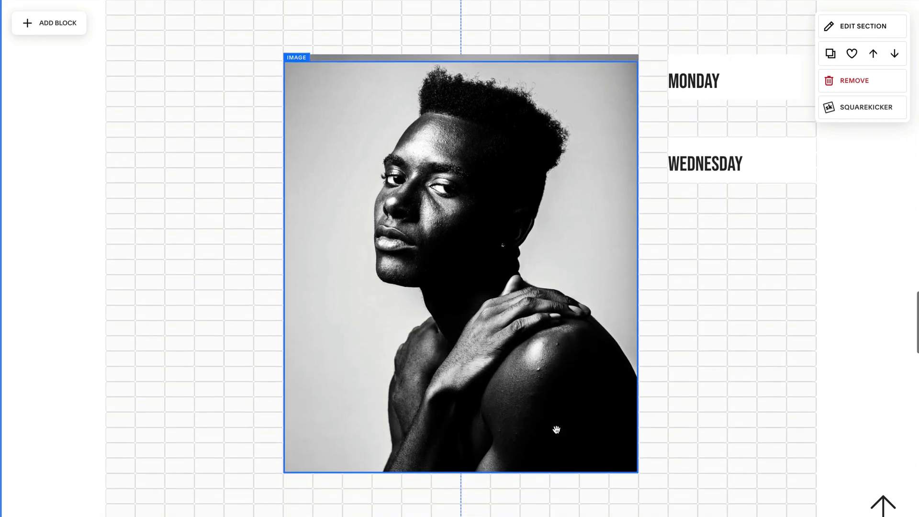
pyautogui.scroll(-8, 556, 429)
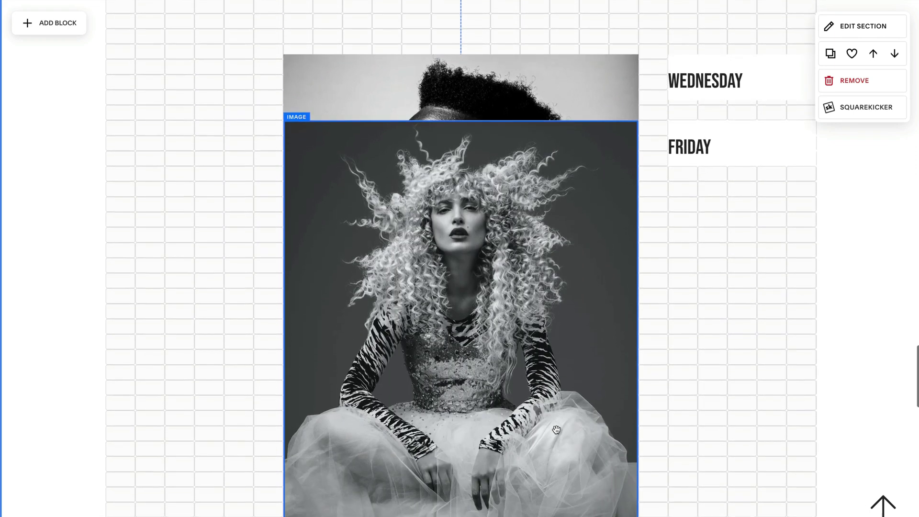
pyautogui.scroll(-1, 556, 429)
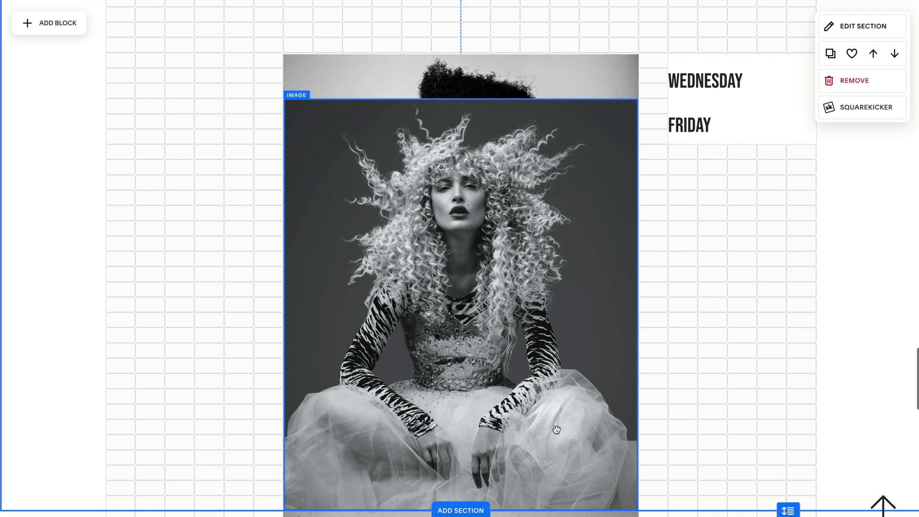
pyautogui.scroll(-8, 557, 429)
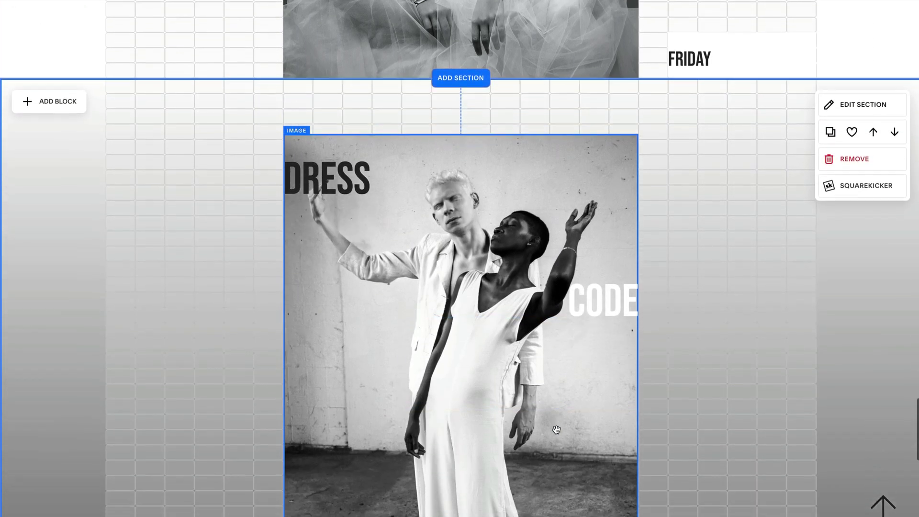
pyautogui.scroll(-3, 557, 430)
pyautogui.scroll(5, 556, 430)
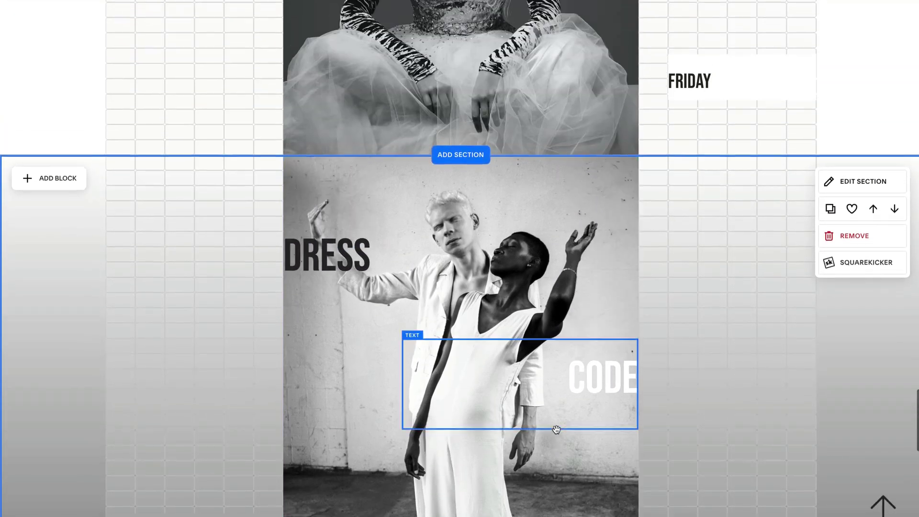
pyautogui.scroll(-5, 557, 429)
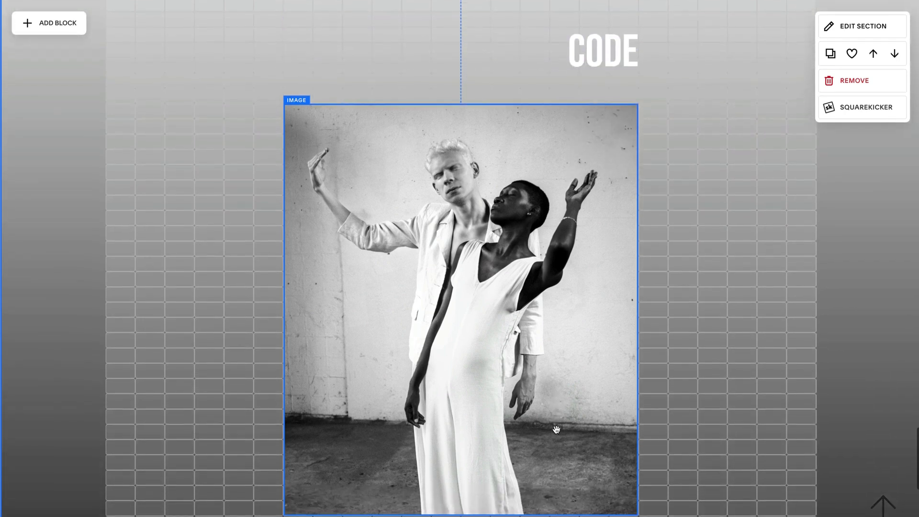
pyautogui.scroll(-4, 557, 430)
pyautogui.click(483, 440)
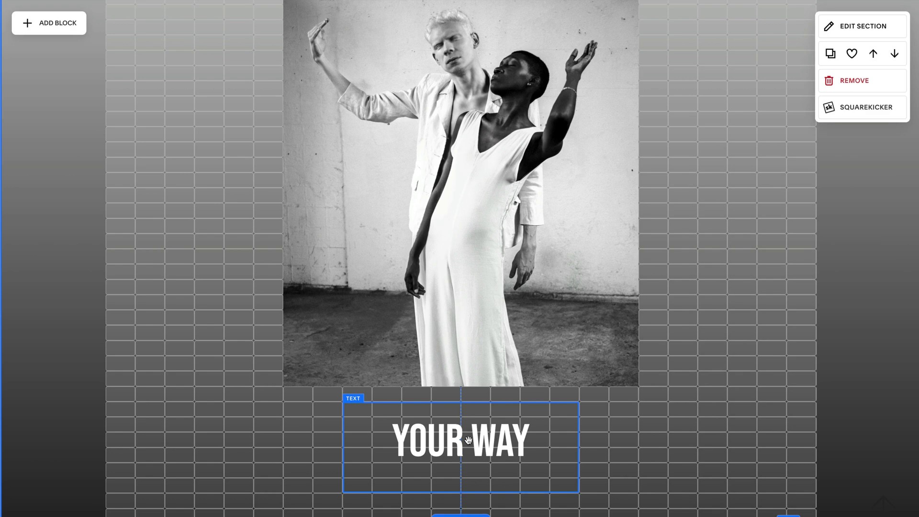
pyautogui.scroll(-6, 705, 378)
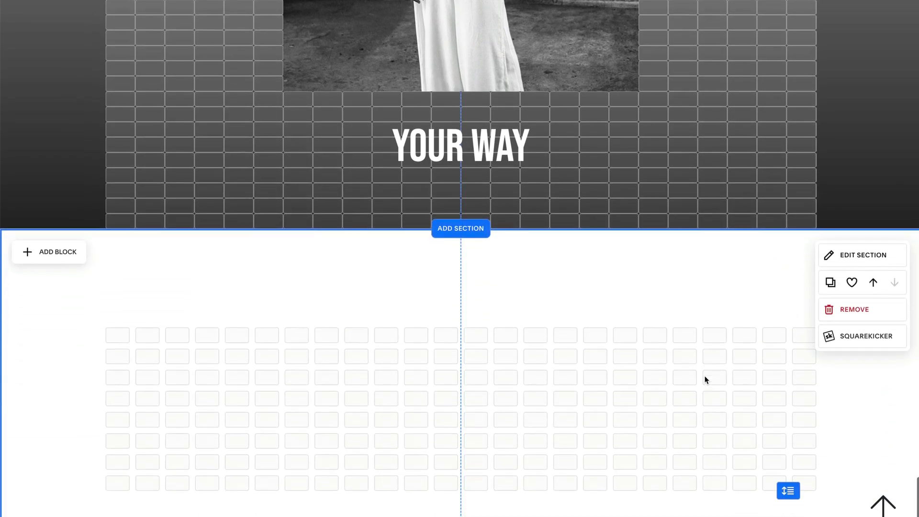
pyautogui.scroll(5, 705, 379)
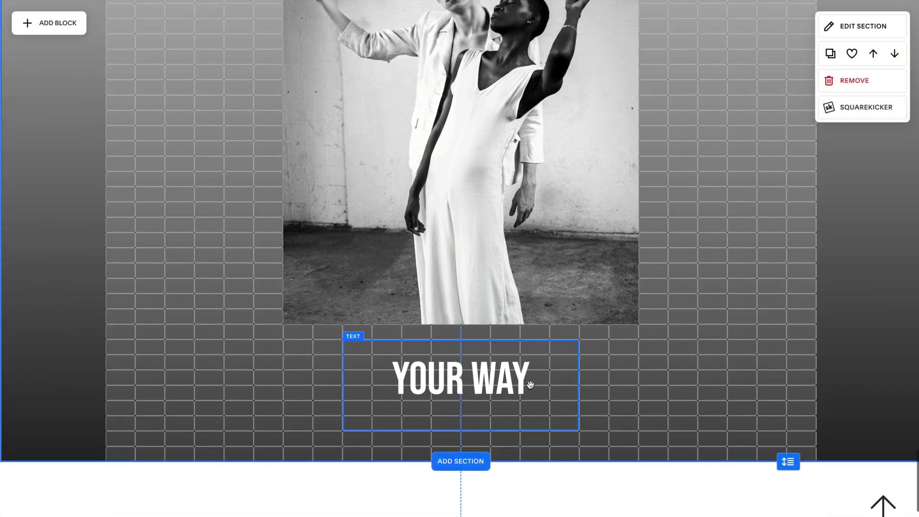
pyautogui.scroll(8, 530, 384)
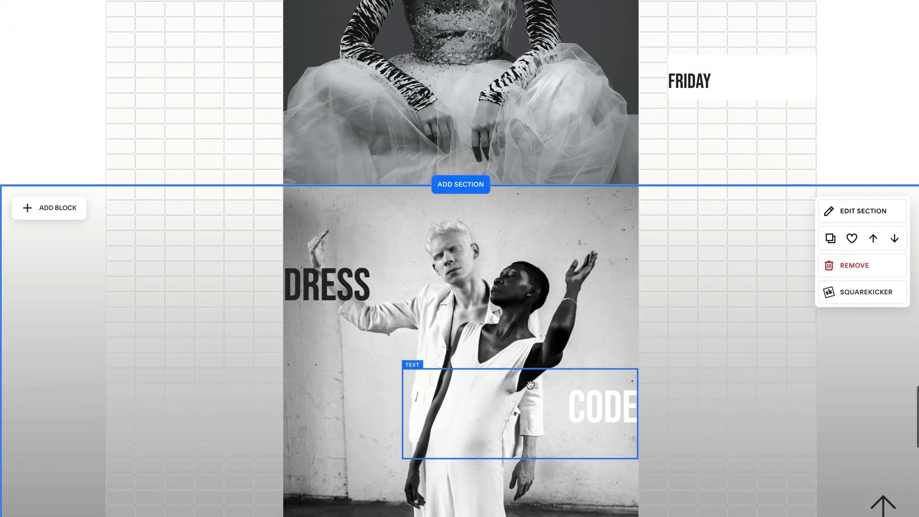
pyautogui.scroll(2, 571, 241)
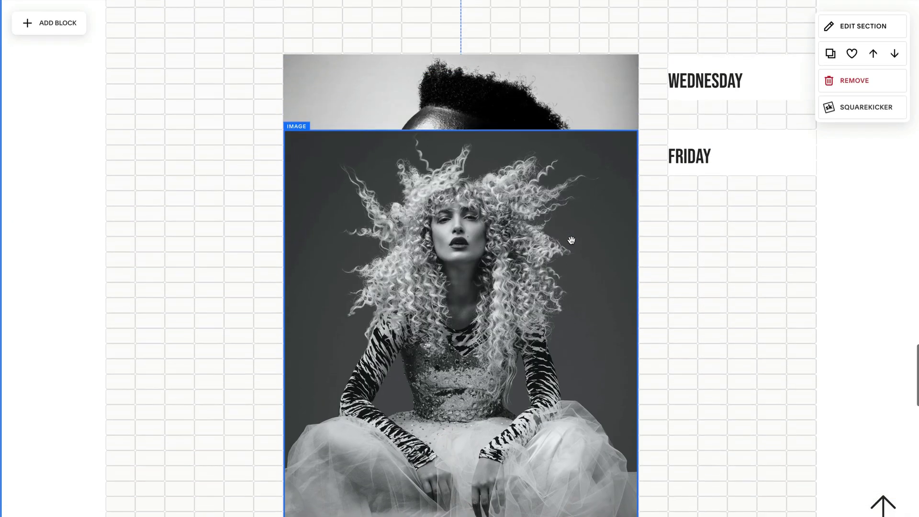
pyautogui.scroll(-5, 571, 240)
pyautogui.scroll(-3, 571, 241)
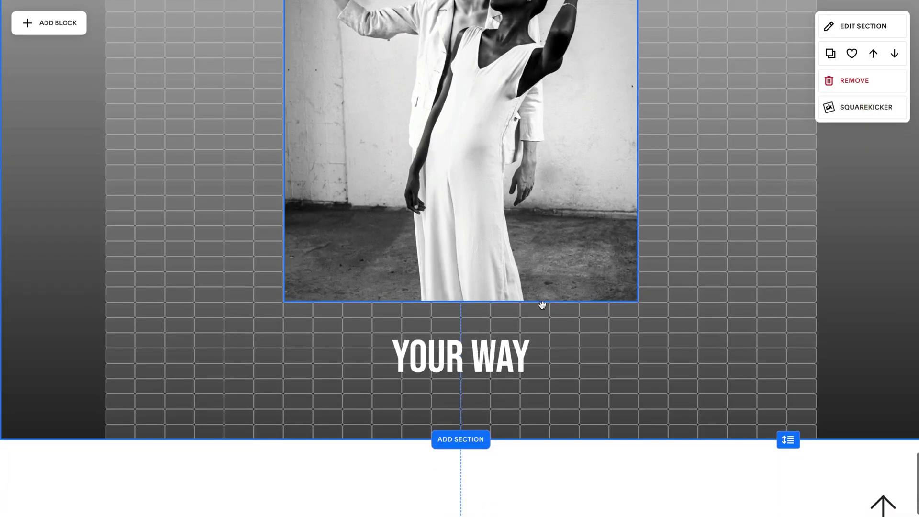
# Step: Give the YOUR WAY text block Squarekicker sticky mode Bottom with a 0vh offset
pyautogui.click(542, 335)
pyautogui.click(449, 295)
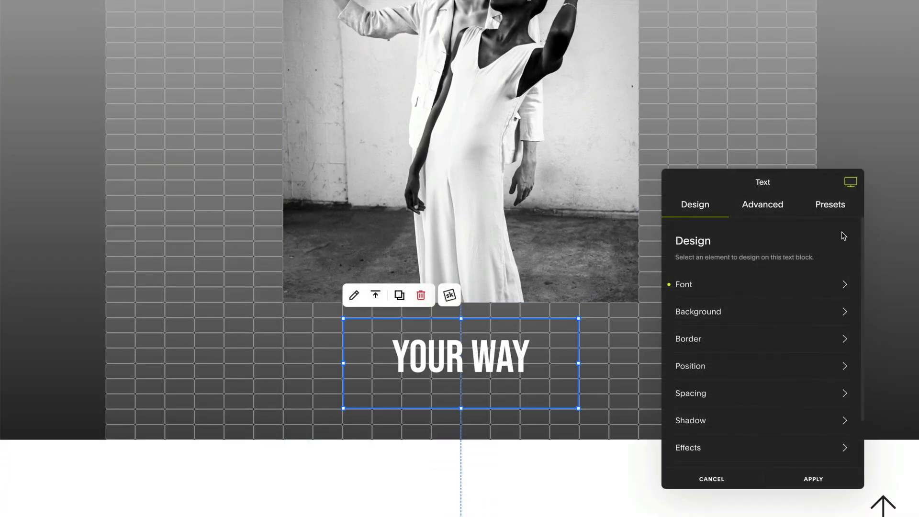
pyautogui.click(777, 211)
pyautogui.click(790, 343)
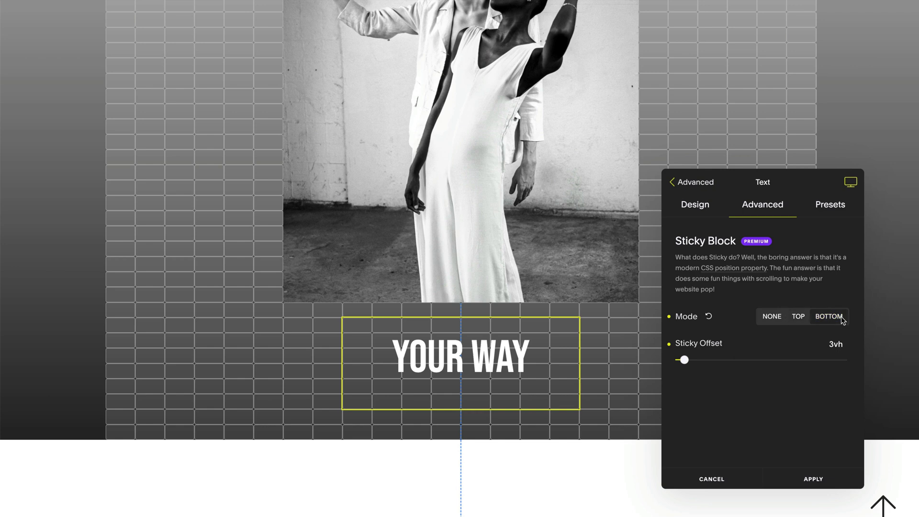
pyautogui.click(842, 317)
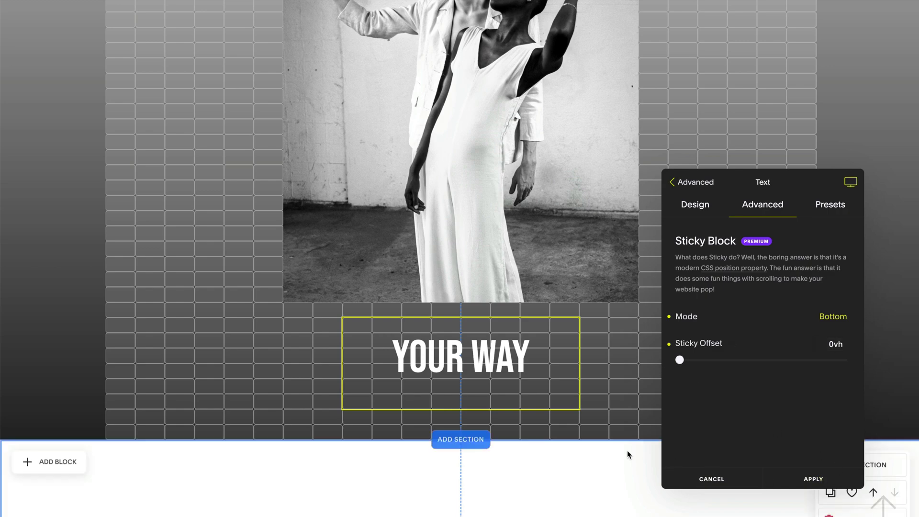
# Step: Scroll through the DRESS CODE section to confirm YOUR WAY rides the bottom edge past the couple photo
pyautogui.scroll(-4, 628, 453)
pyautogui.scroll(7, 627, 452)
pyautogui.scroll(10, 627, 450)
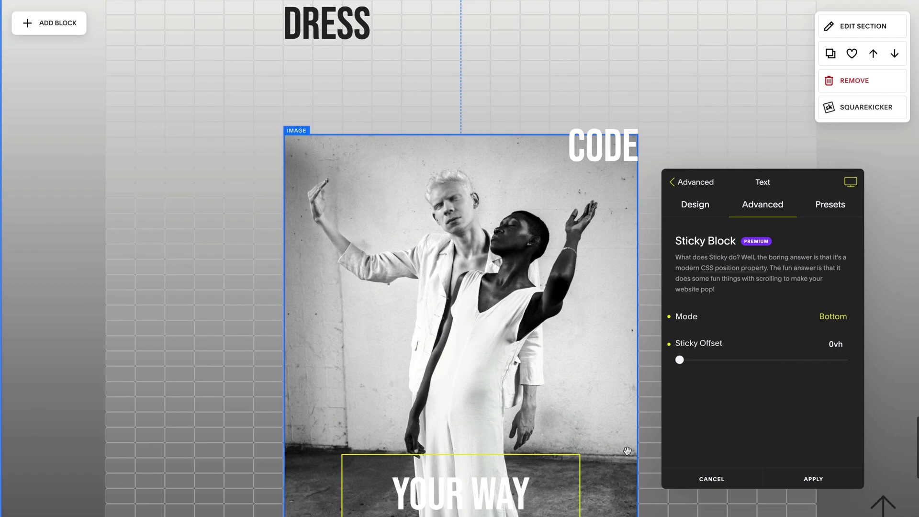
pyautogui.scroll(-2, 671, 482)
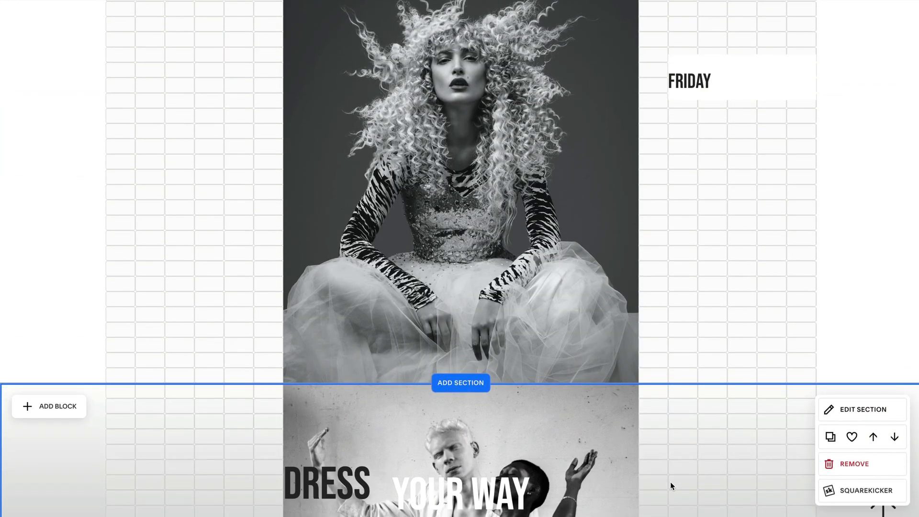
pyautogui.scroll(-5, 670, 483)
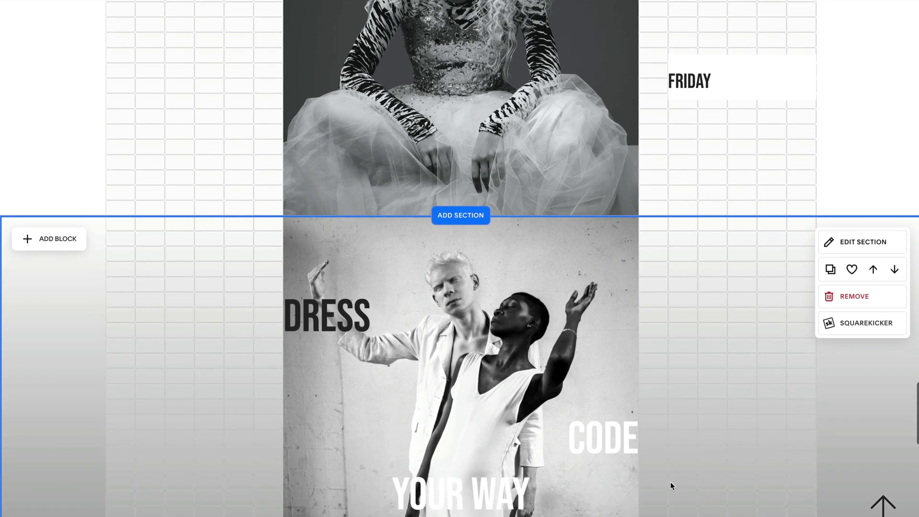
pyautogui.scroll(-5, 670, 482)
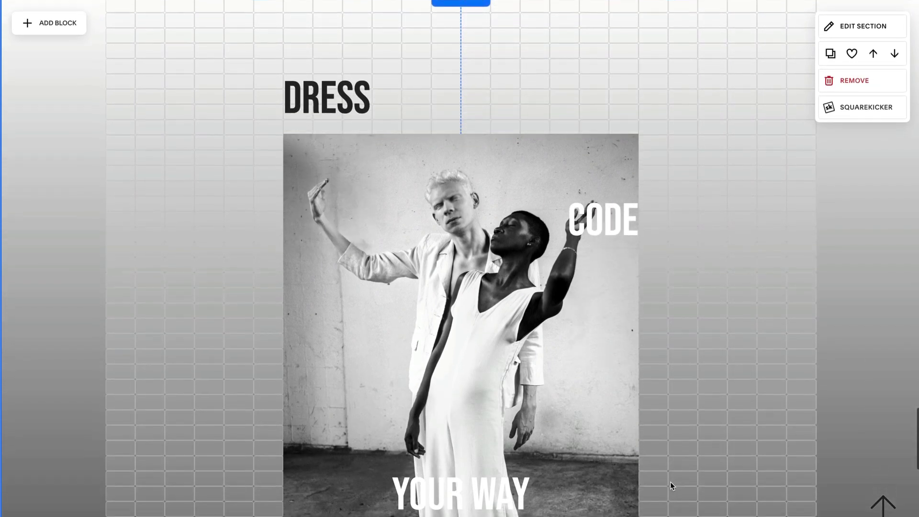
pyautogui.scroll(-5, 670, 481)
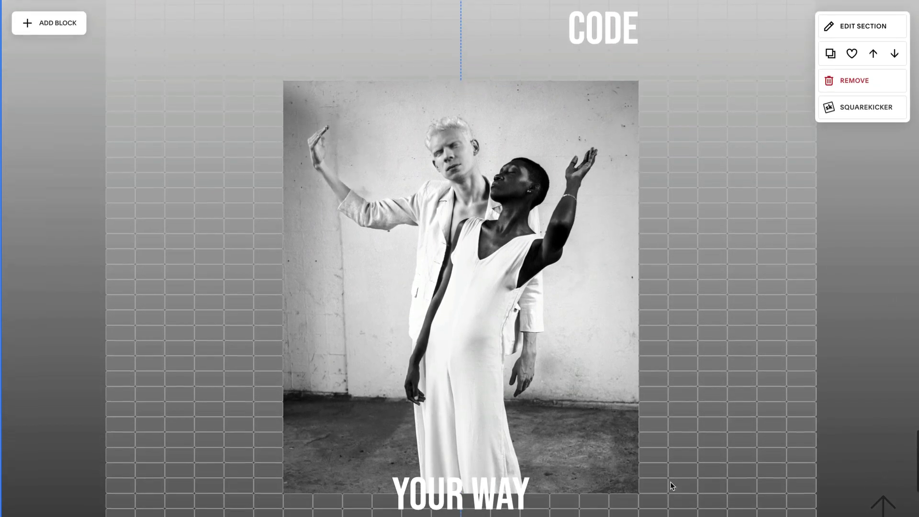
pyautogui.scroll(-6, 671, 481)
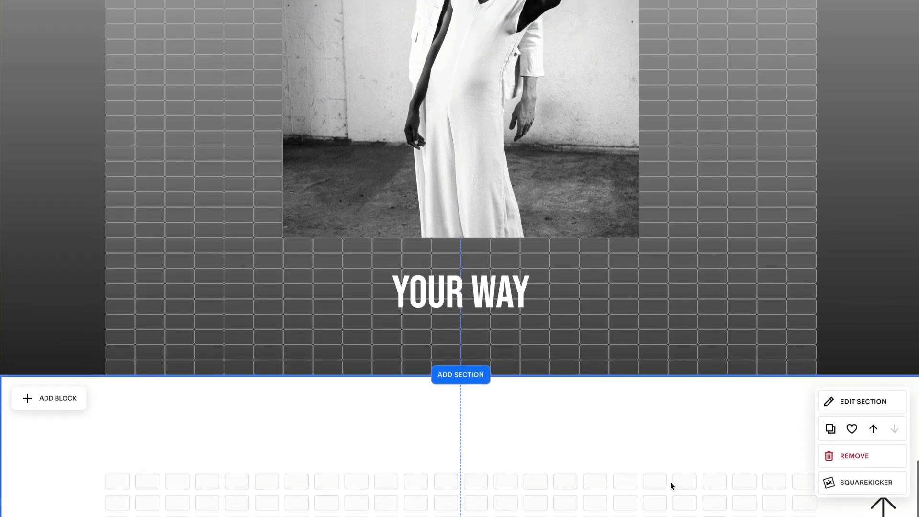
pyautogui.scroll(5, 670, 482)
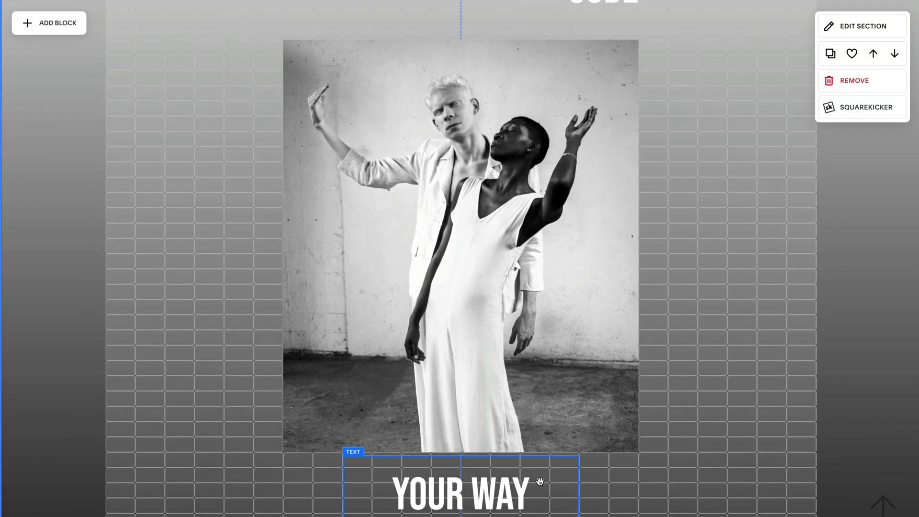
pyautogui.scroll(6, 540, 481)
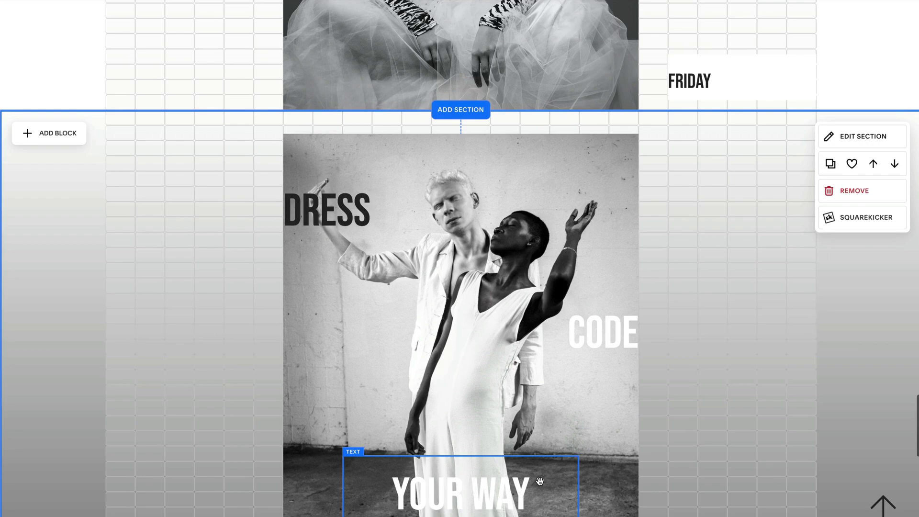
pyautogui.scroll(8, 540, 482)
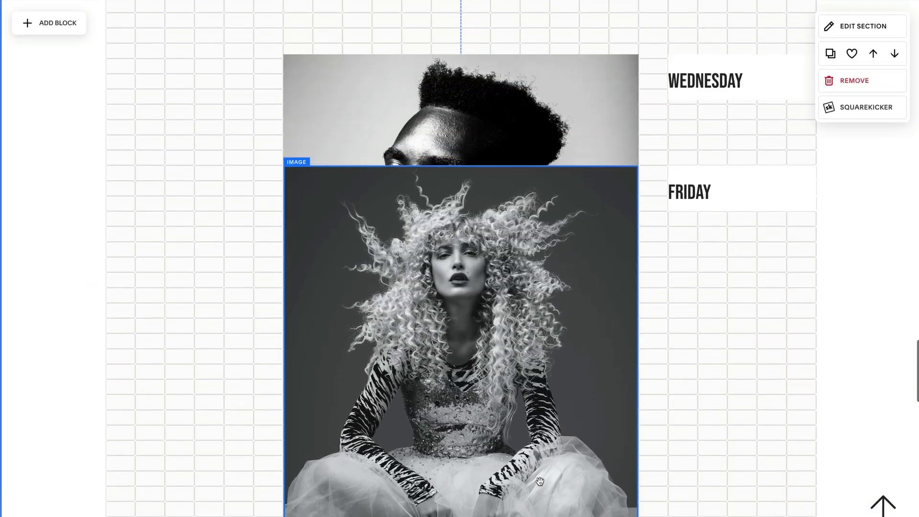
pyautogui.scroll(-3, 540, 482)
pyautogui.scroll(-8, 540, 481)
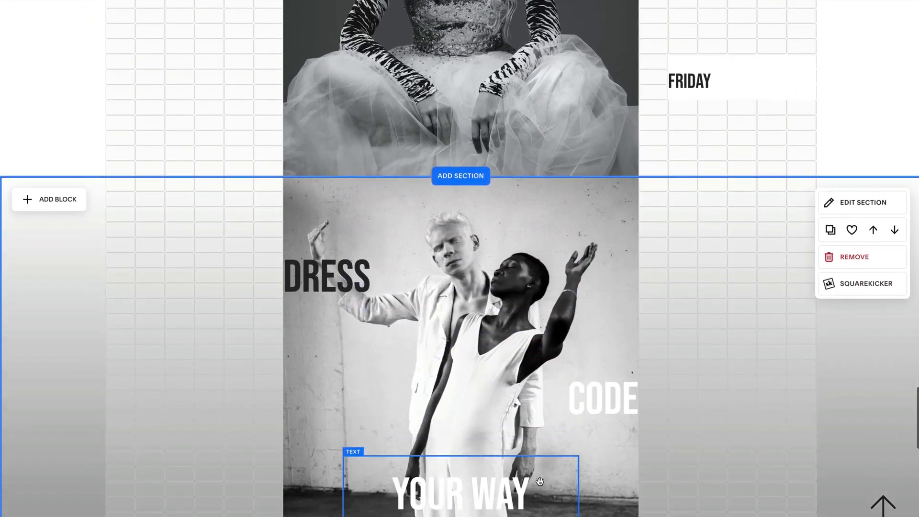
pyautogui.scroll(-5, 540, 482)
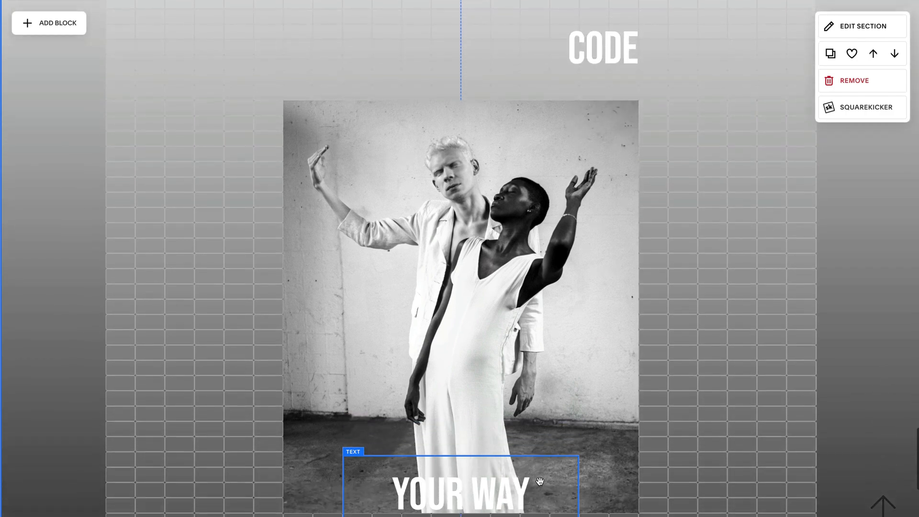
pyautogui.scroll(-4, 540, 482)
pyautogui.scroll(6, 540, 482)
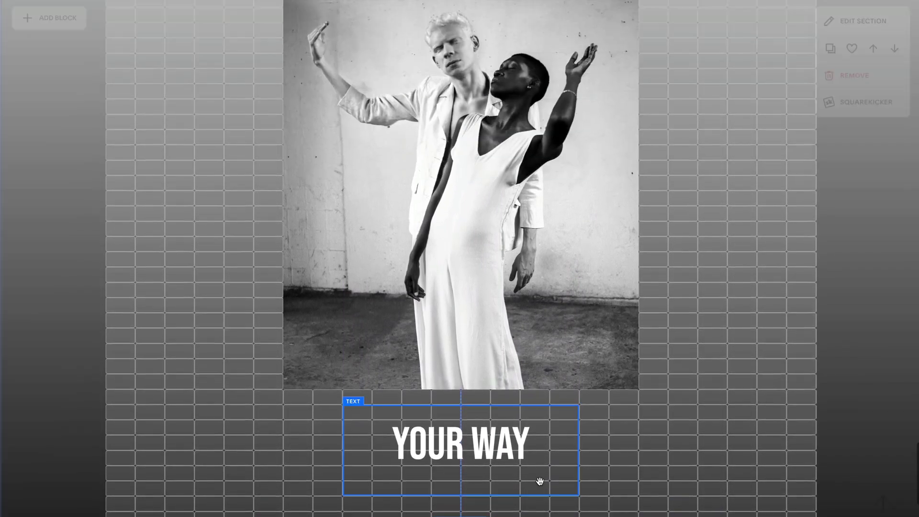